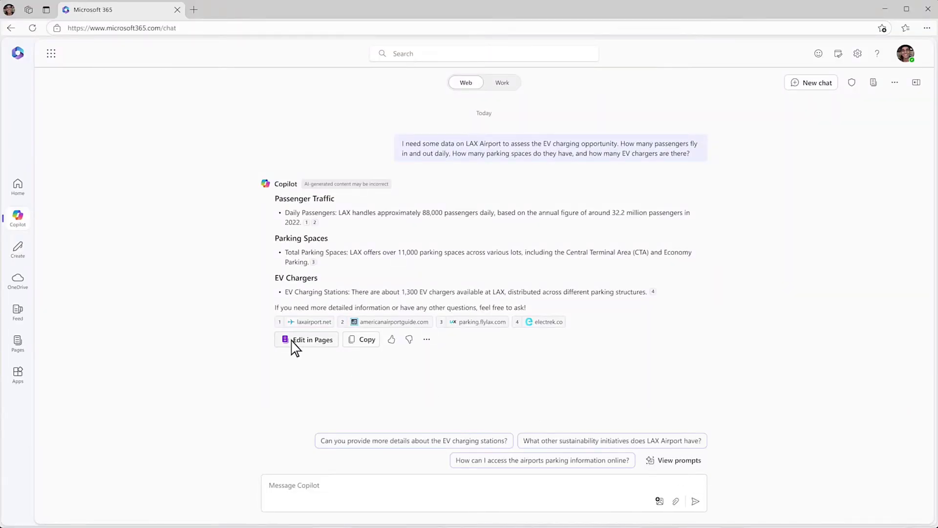
# Make the LAX answer an editable EV charging opportunity page and insert a Callout block at its top.
pyautogui.click(292, 341)
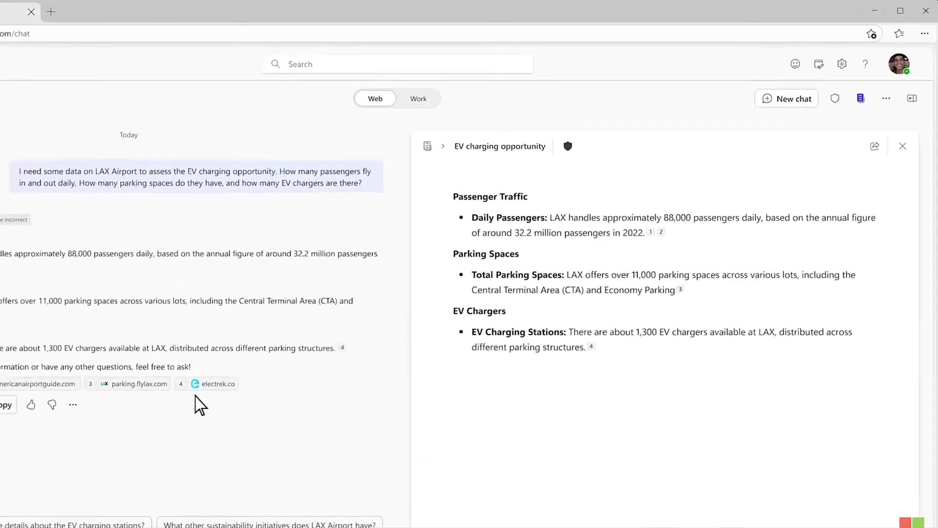
pyautogui.click(848, 205)
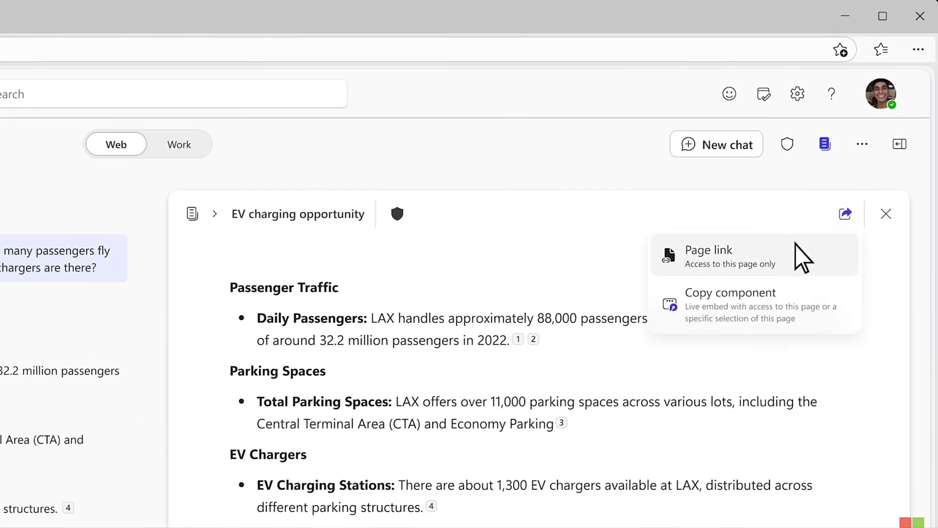
pyautogui.click(206, 279)
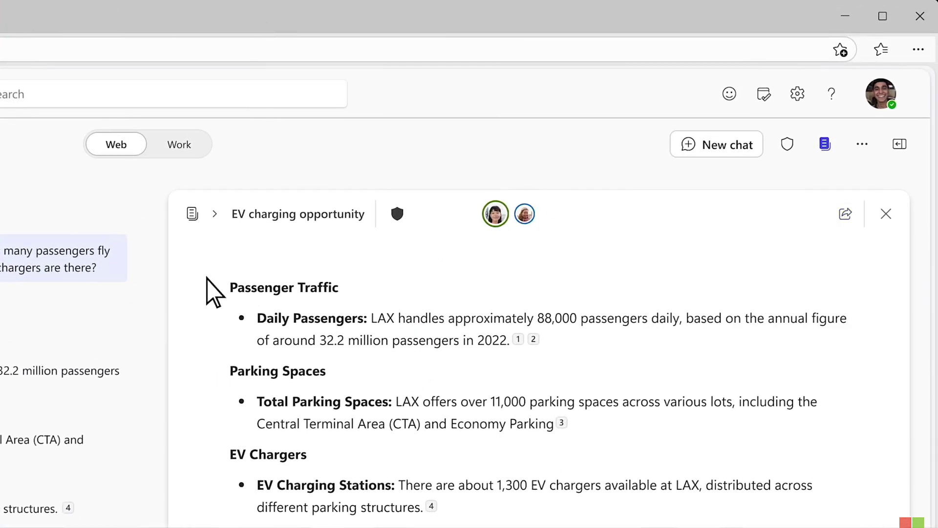
pyautogui.write('/')
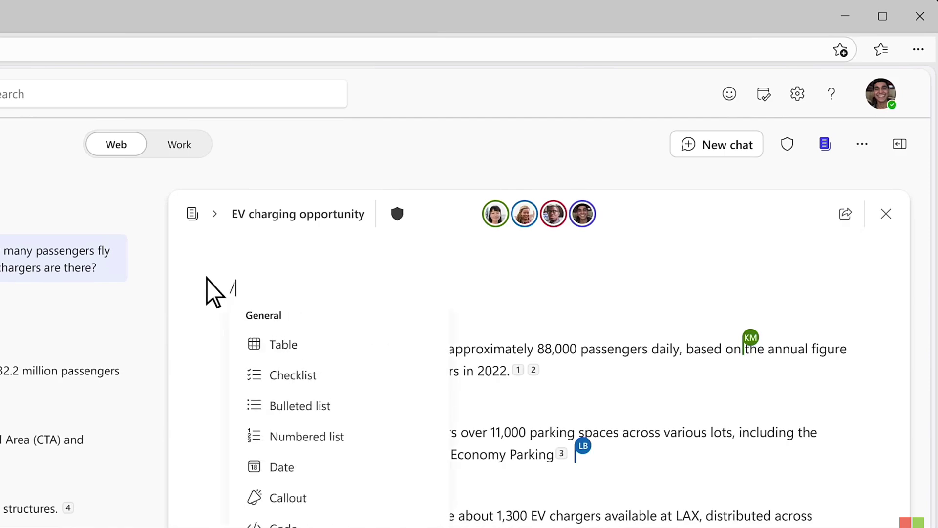
pyautogui.click(321, 500)
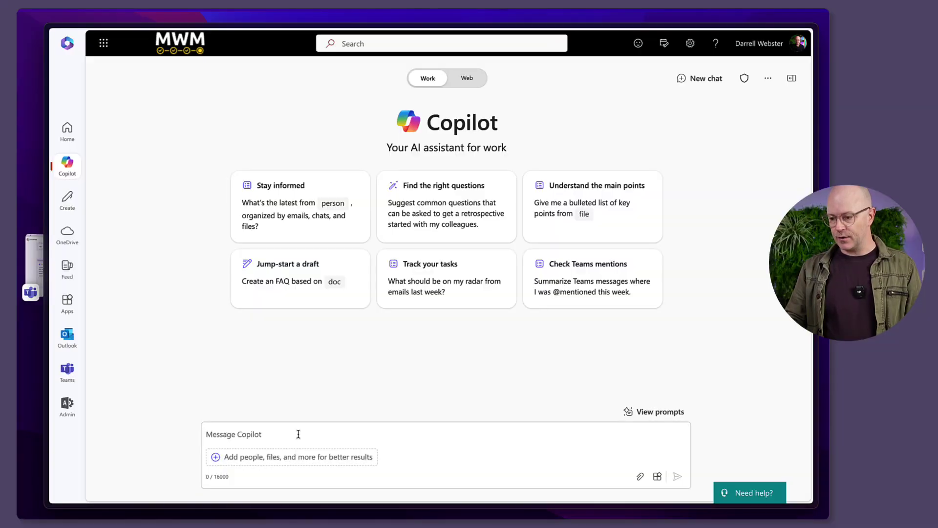
pyautogui.click(299, 434)
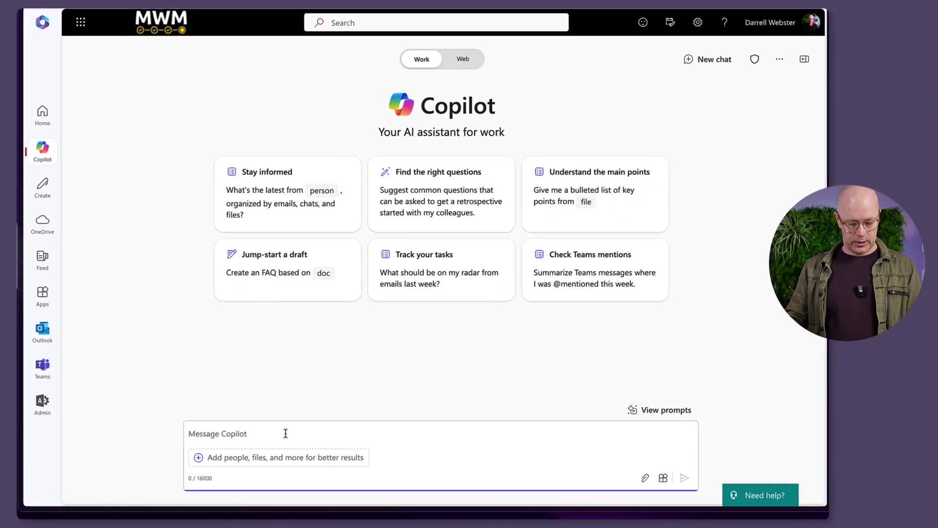
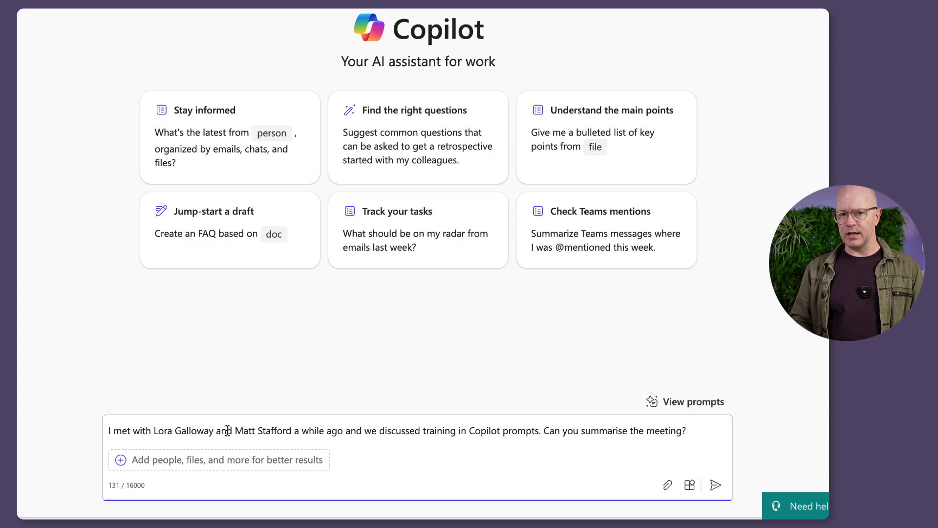
# Paste and send a prompt asking Copilot to summarize the meeting on Copilot prompt training.
pyautogui.press('Return')
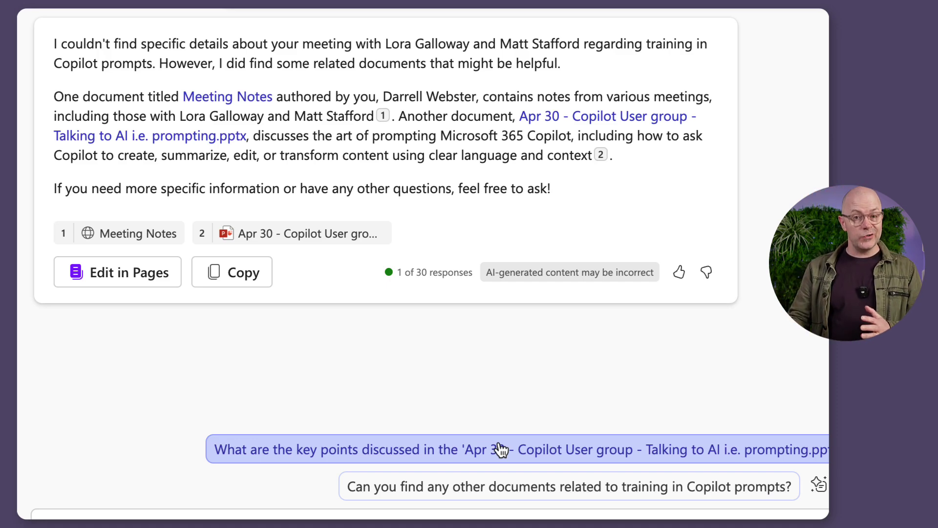
# Ask for the key points of the Apr 30 Copilot User group deck and review the bulleted reply.
pyautogui.click(489, 449)
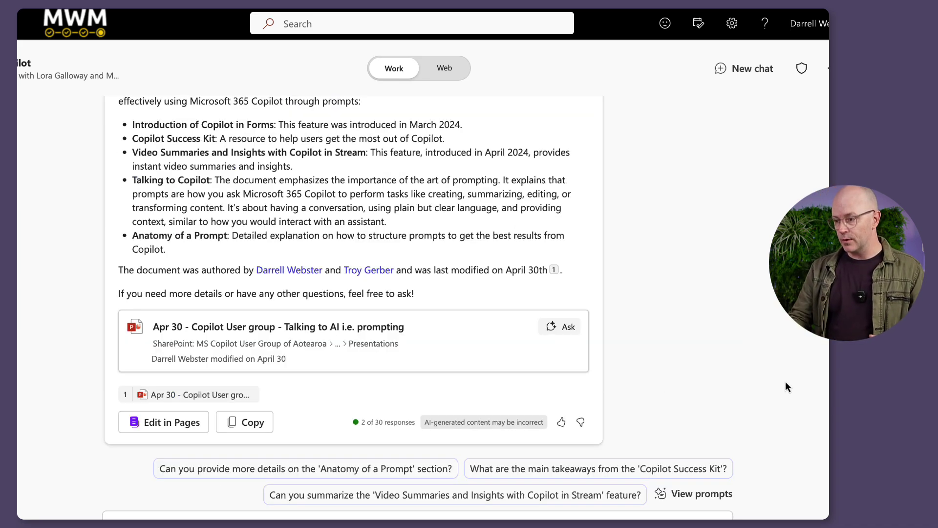
pyautogui.scroll(1, 782, 377)
pyautogui.scroll(6, 782, 380)
pyautogui.scroll(-6, 783, 380)
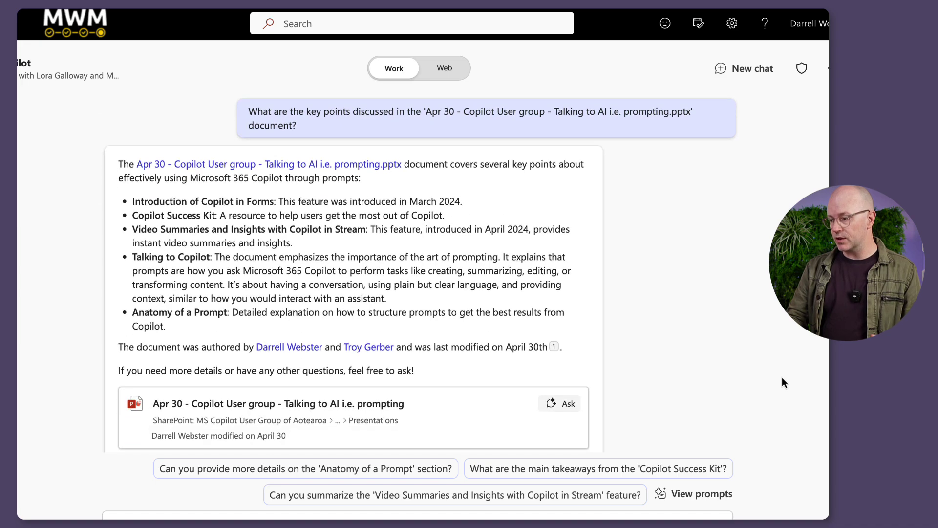
pyautogui.scroll(-1, 782, 378)
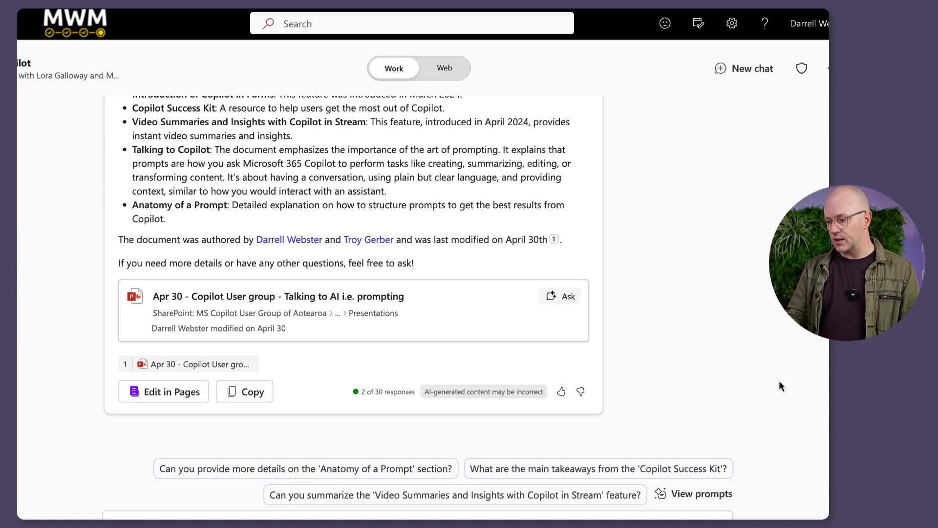
pyautogui.scroll(3, 779, 380)
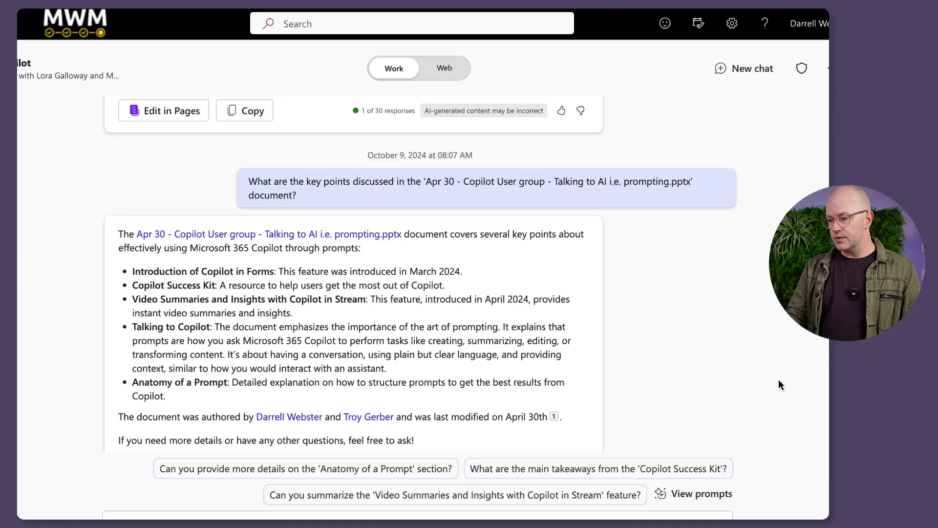
pyautogui.scroll(4, 778, 379)
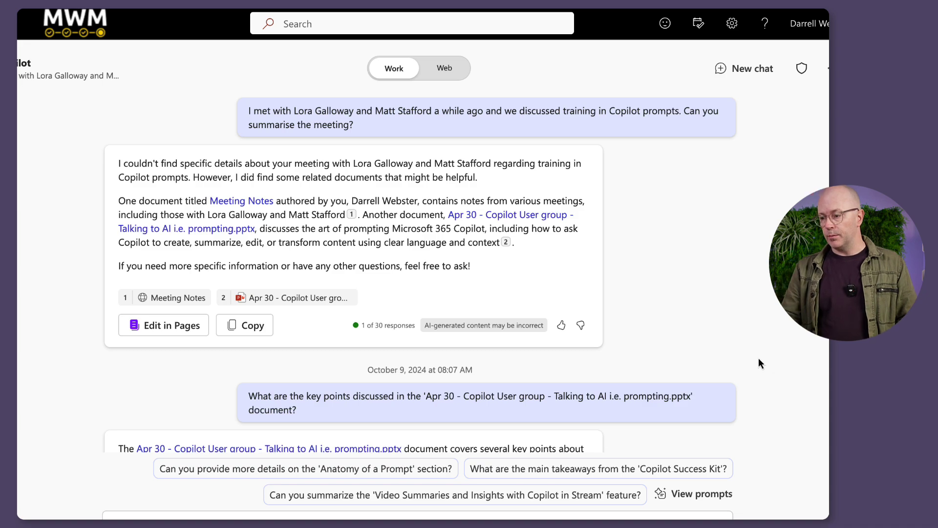
pyautogui.scroll(-5, 759, 364)
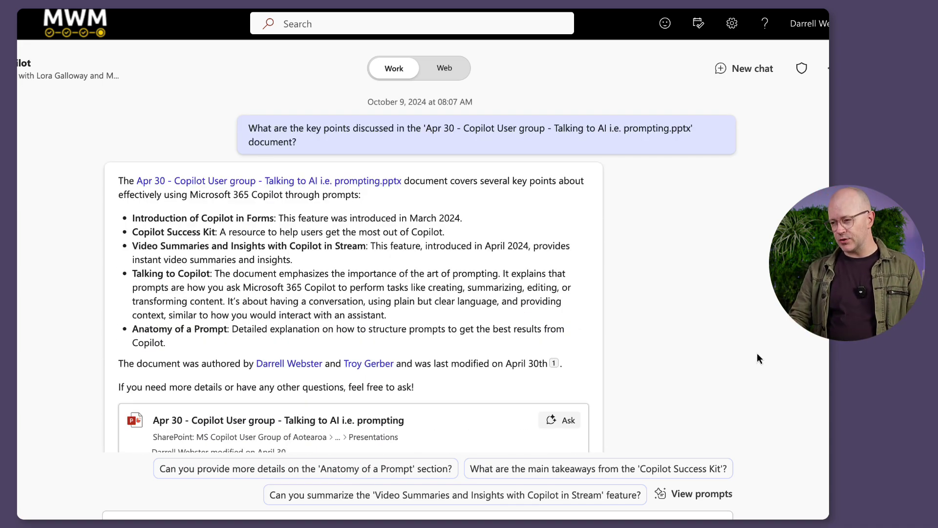
pyautogui.scroll(-1, 752, 349)
pyautogui.scroll(-2, 748, 361)
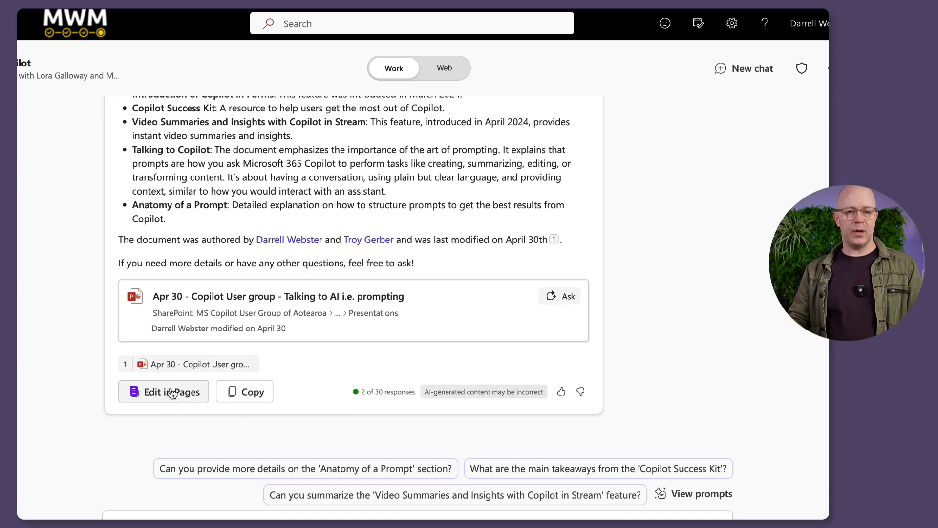
pyautogui.click(171, 393)
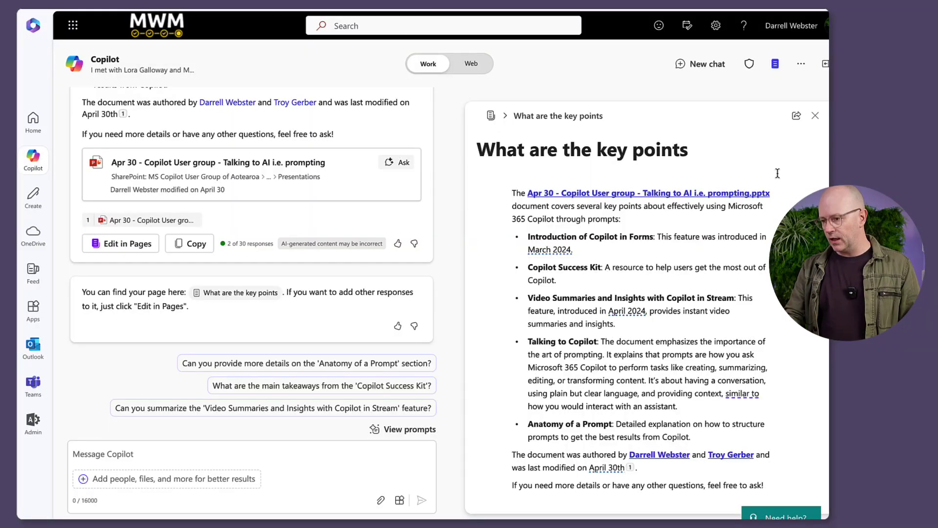
# Review the new 'What are the key points' page, then close it.
pyautogui.scroll(-1, 316, 318)
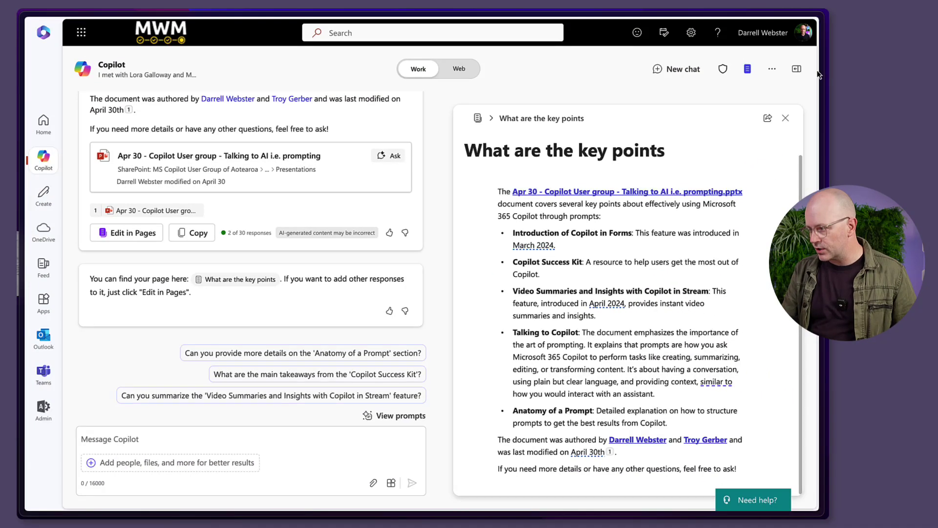
pyautogui.click(786, 118)
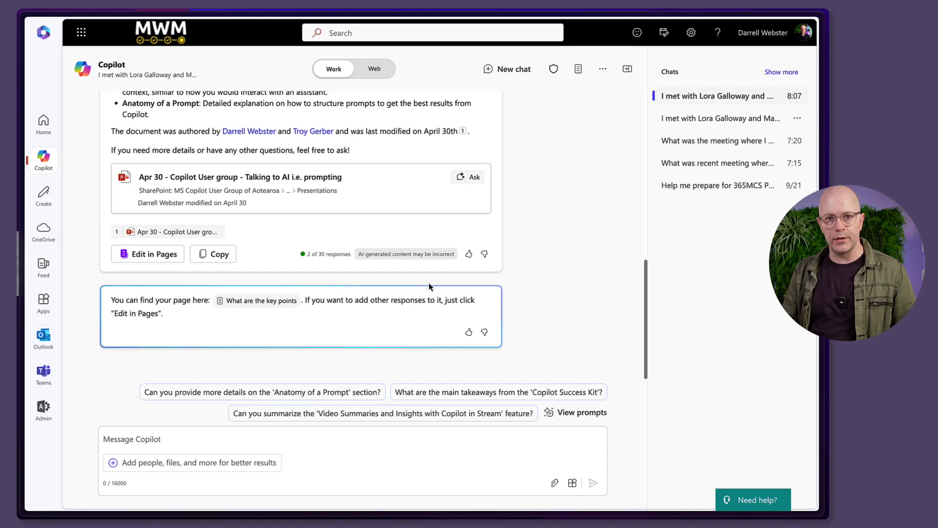
# Open the 'What are the key points' page chip so the page shows beside the chat.
pyautogui.click(262, 300)
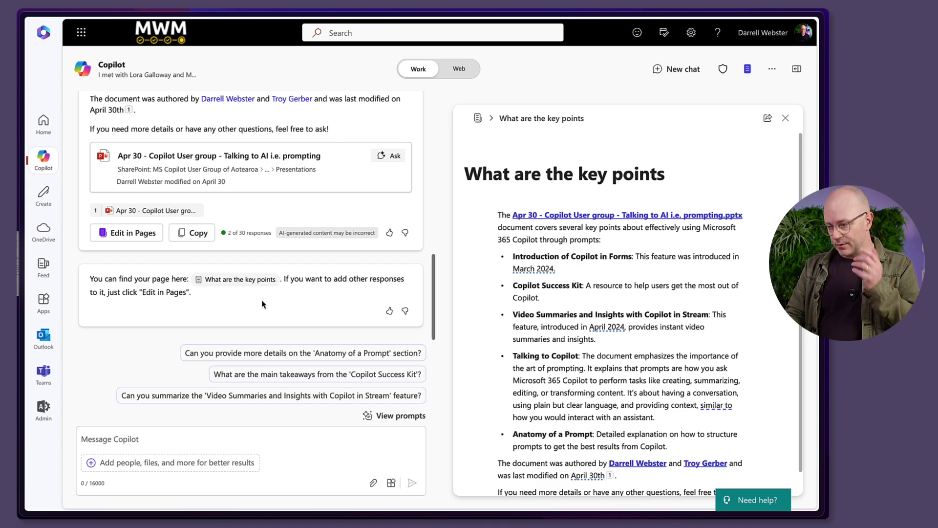
# Ask for the Copilot Success Kit's main takeaways and add the five-point reply to the page.
pyautogui.click(300, 375)
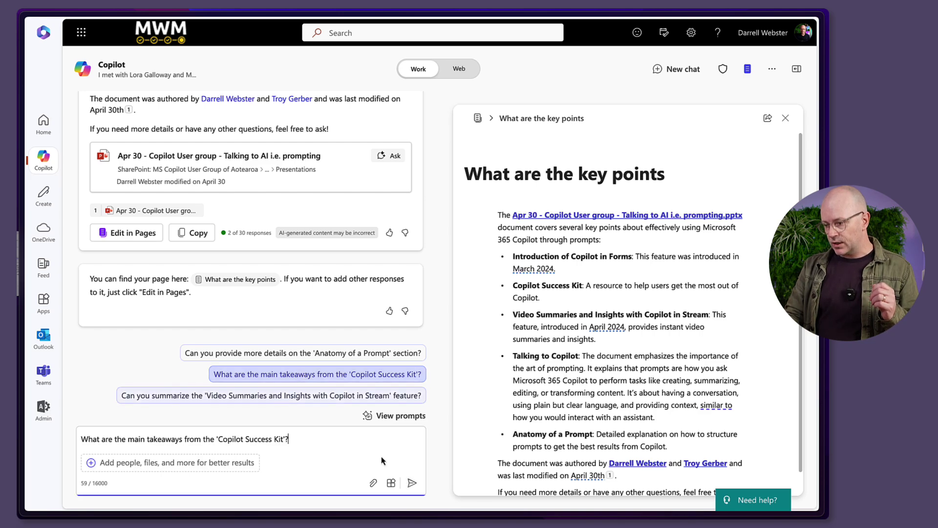
pyautogui.click(412, 484)
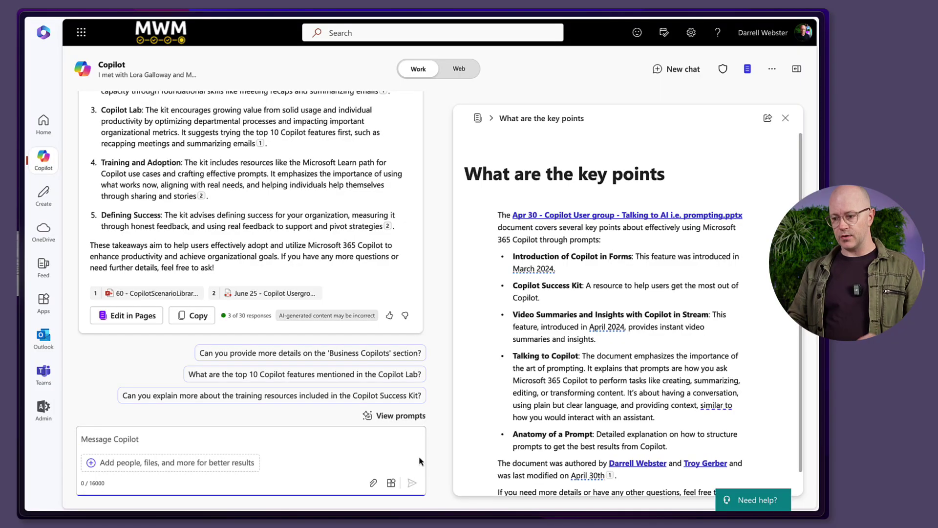
pyautogui.click(143, 321)
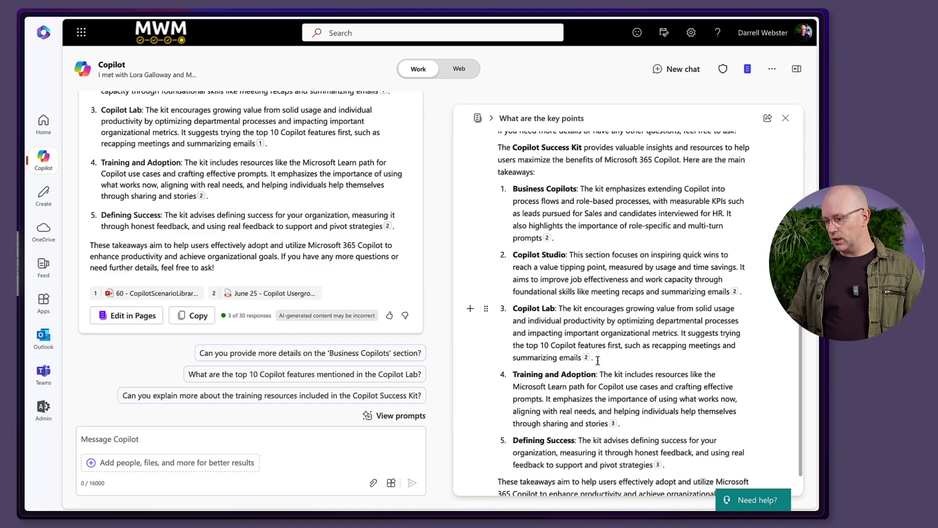
pyautogui.scroll(2, 667, 354)
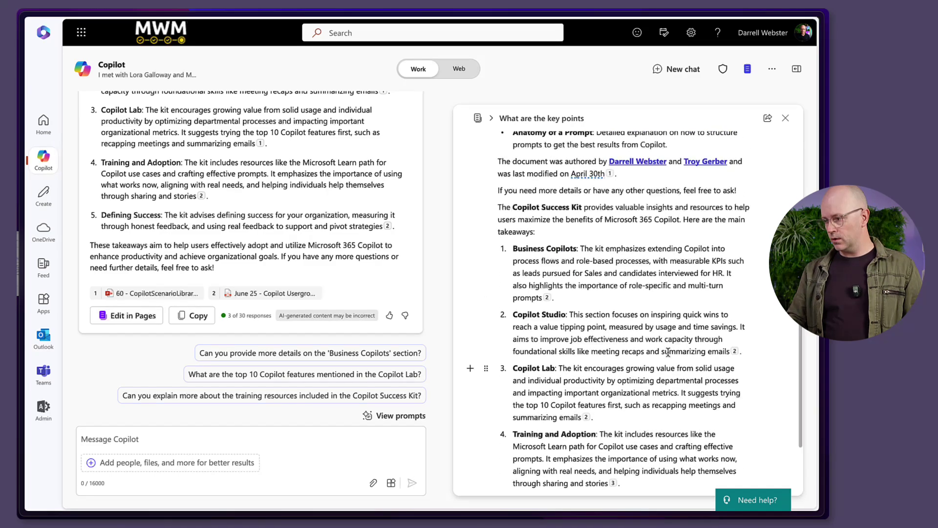
pyautogui.scroll(3, 668, 351)
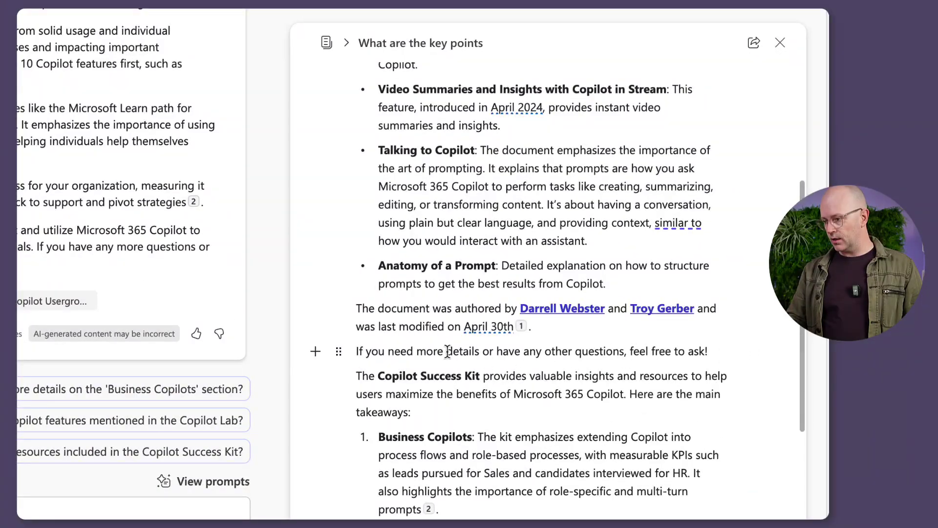
pyautogui.moveTo(711, 352); pyautogui.dragTo(357, 351)
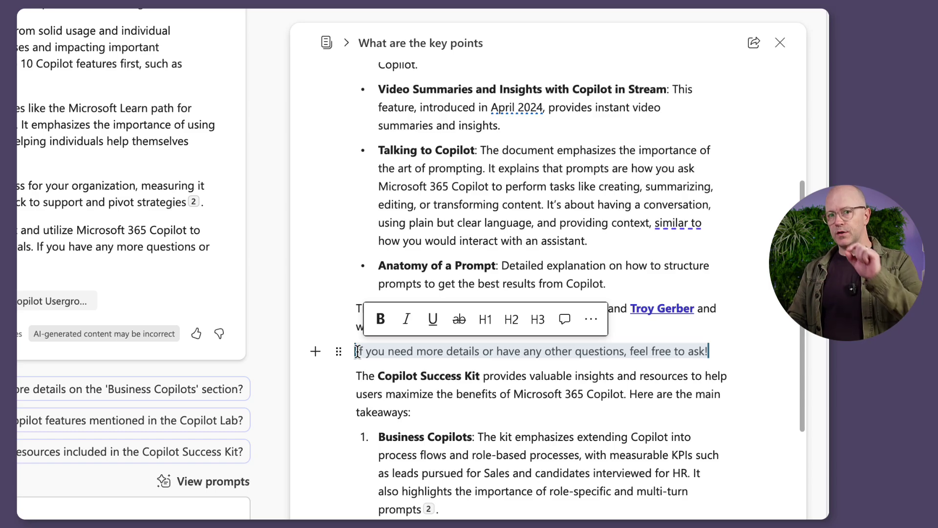
pyautogui.click(539, 393)
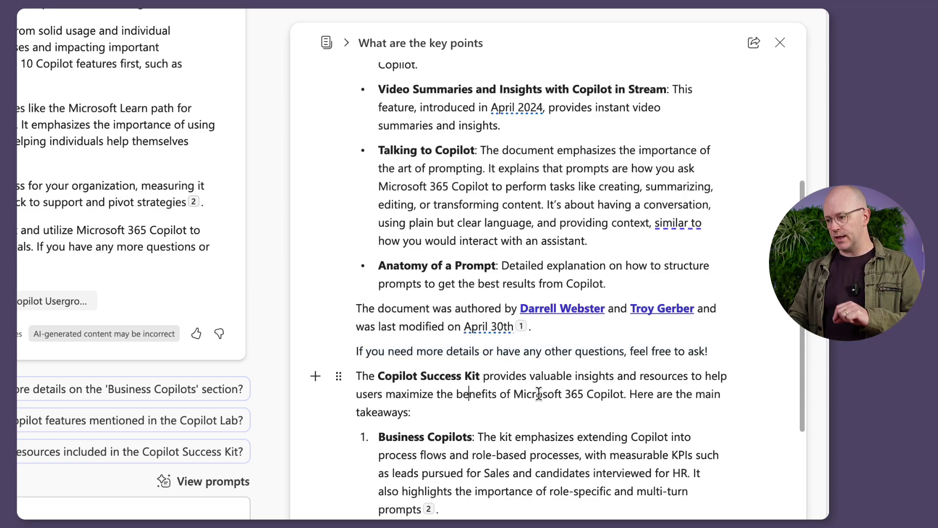
pyautogui.scroll(-3, 539, 394)
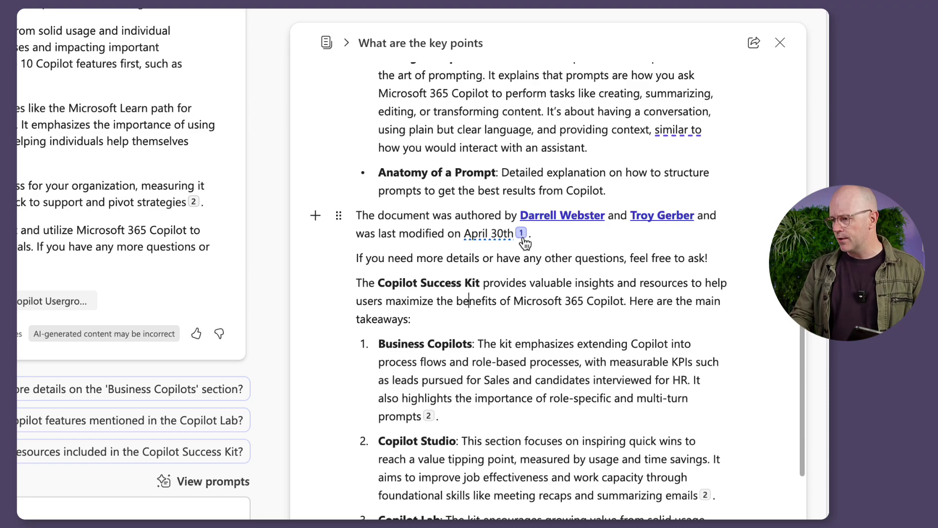
pyautogui.moveTo(527, 239)
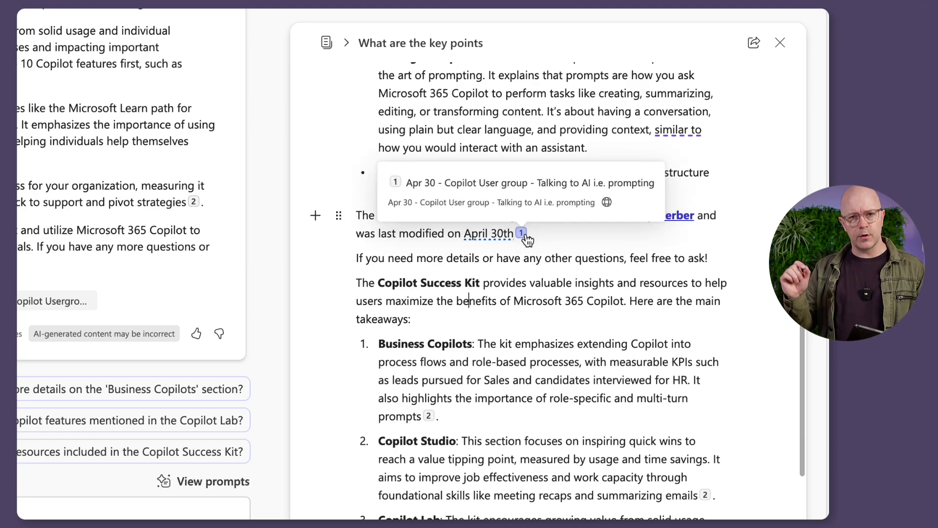
pyautogui.scroll(5, 549, 201)
pyautogui.scroll(-1, 549, 202)
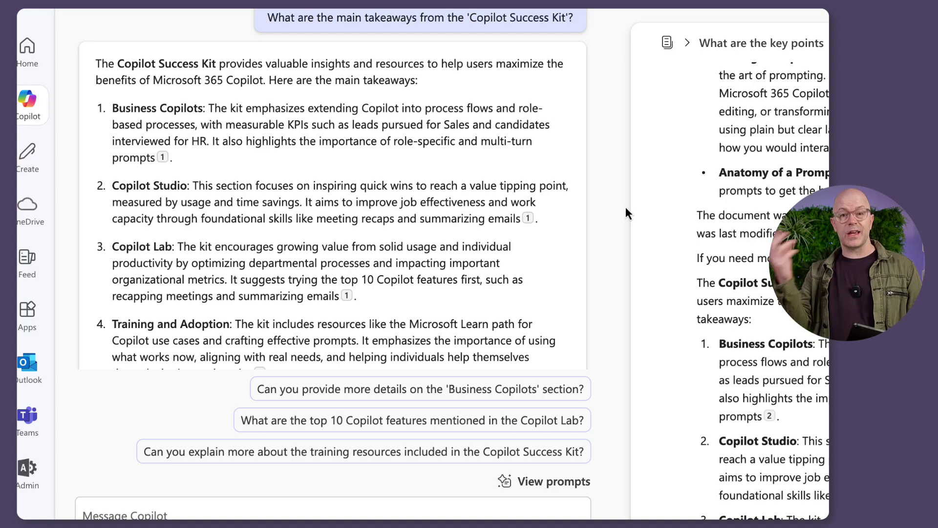
pyautogui.hscroll(7, 625, 208)
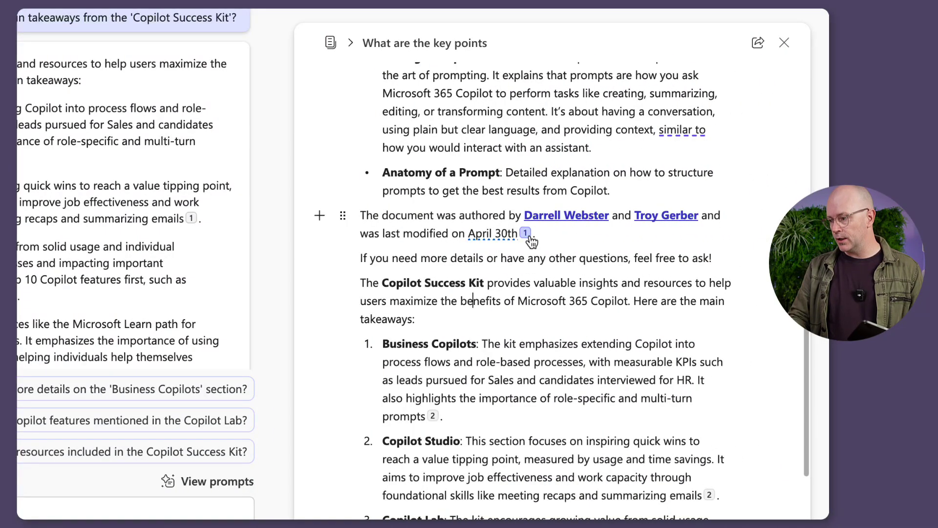
pyautogui.moveTo(530, 239)
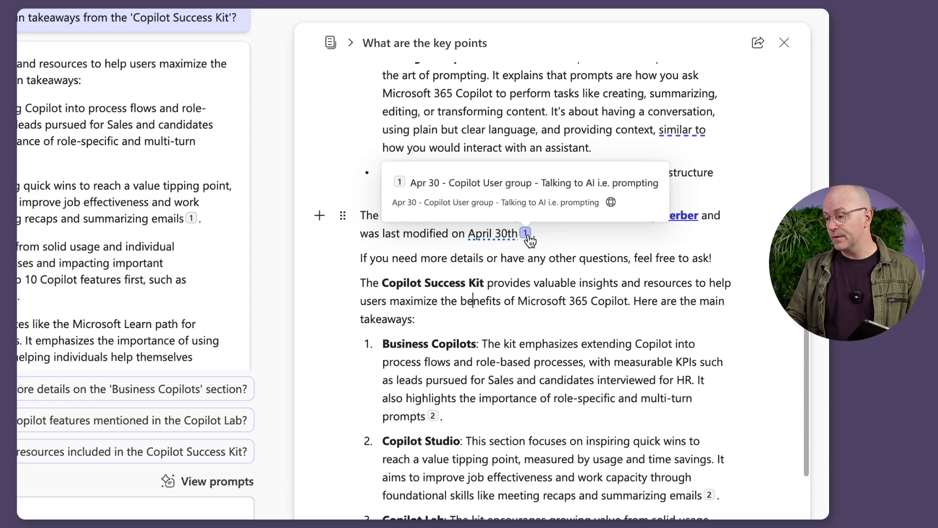
pyautogui.scroll(-1, 593, 298)
pyautogui.moveTo(436, 391)
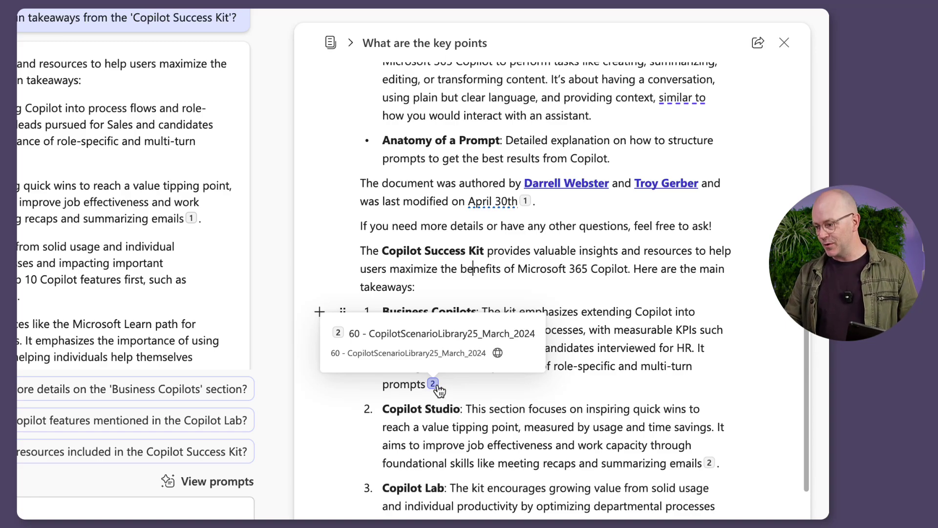
pyautogui.scroll(-1, 570, 387)
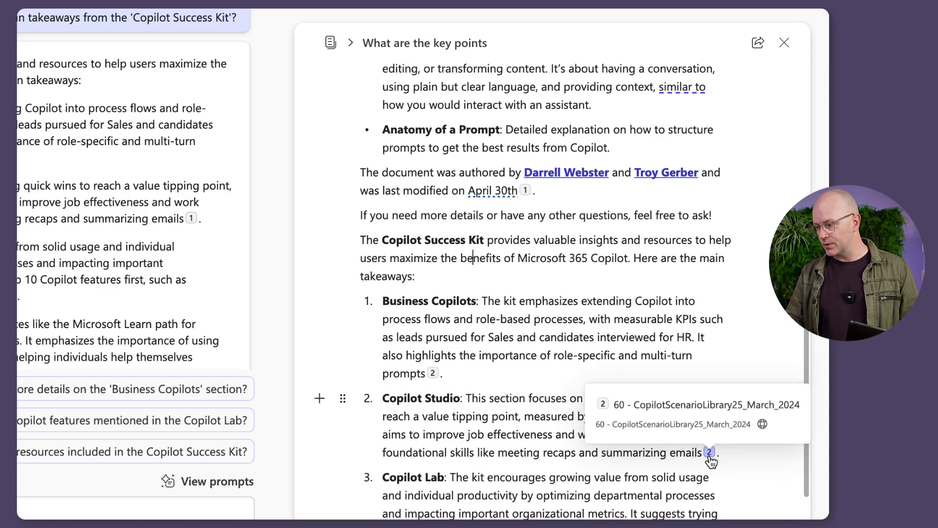
pyautogui.scroll(5, 665, 320)
pyautogui.scroll(3, 667, 323)
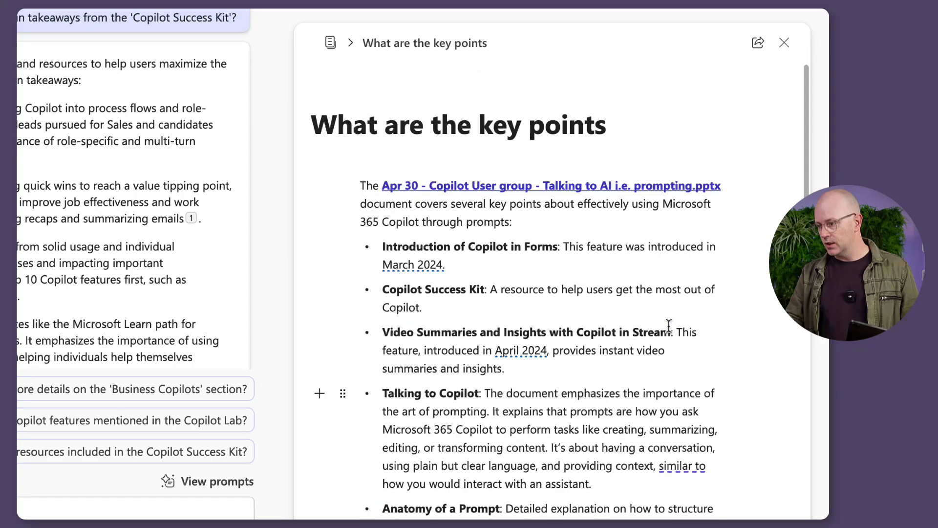
pyautogui.scroll(-2, 668, 327)
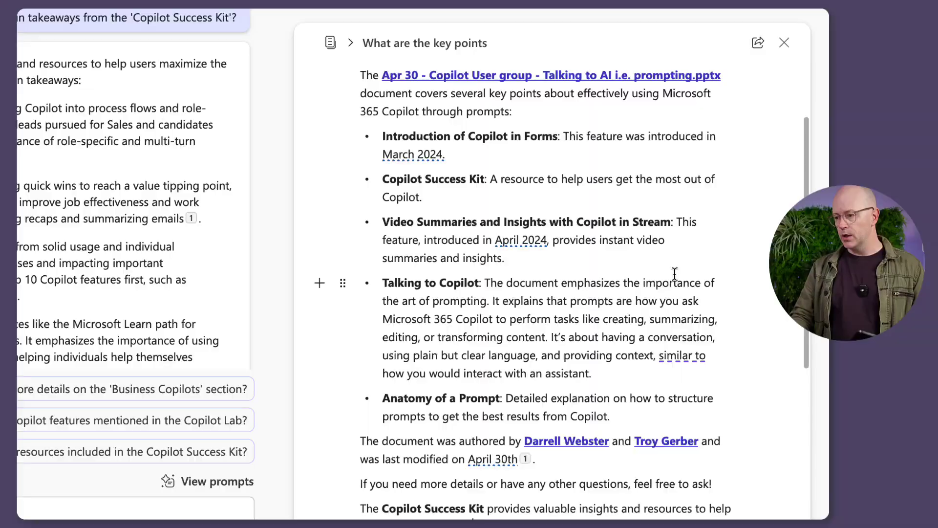
pyautogui.scroll(1, 457, 252)
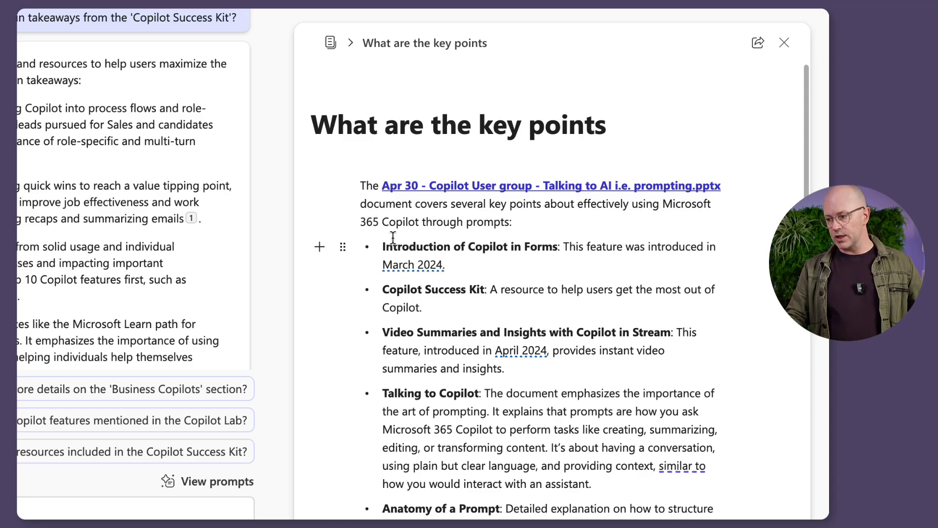
# Post the comment 'Look into this closer' on the first bullet, Introduction of Copilot in Forms.
pyautogui.click(342, 250)
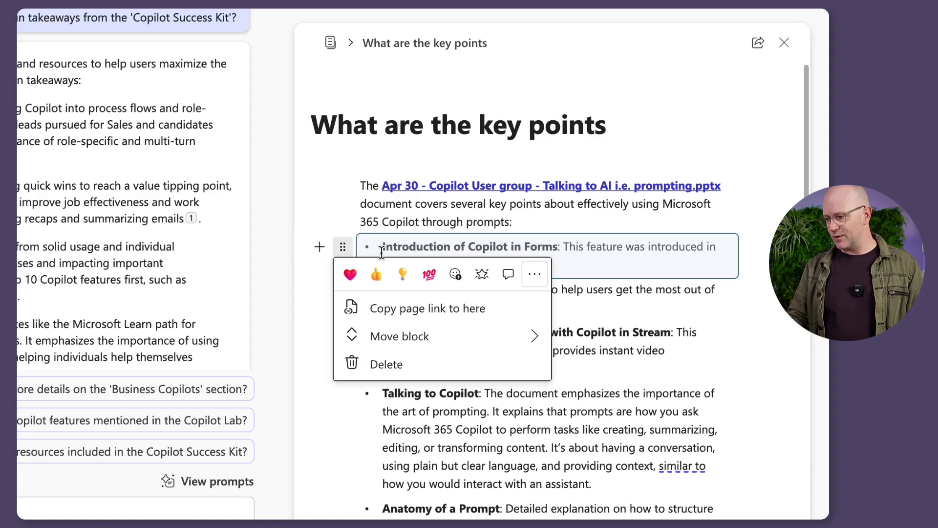
pyautogui.click(513, 275)
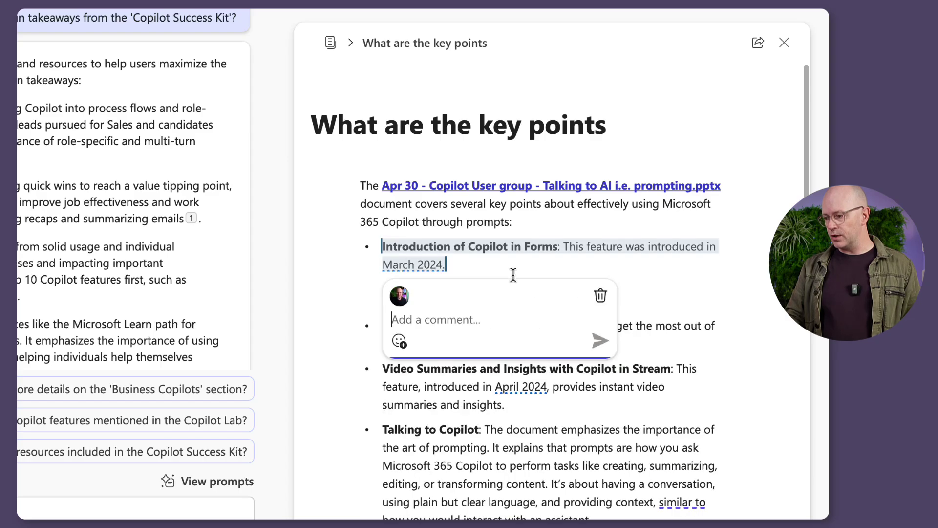
pyautogui.write('Look into this closer')
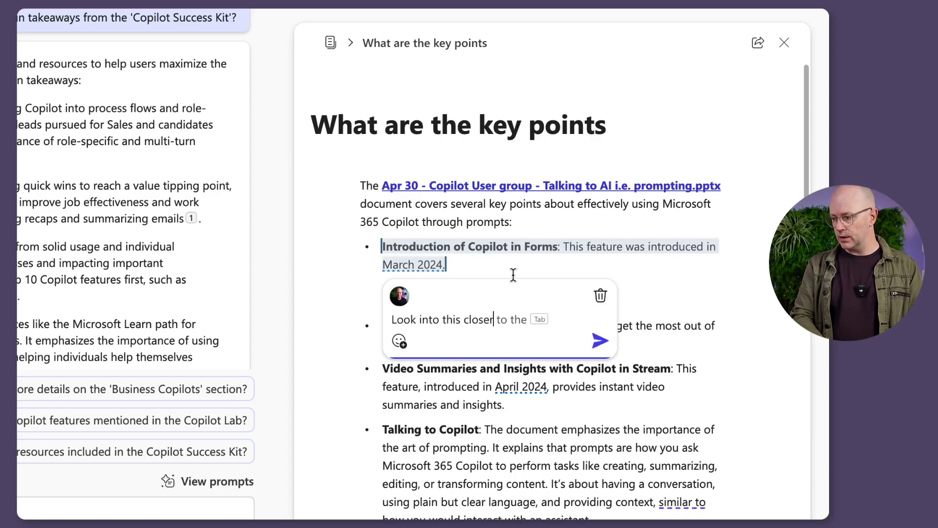
pyautogui.click(599, 342)
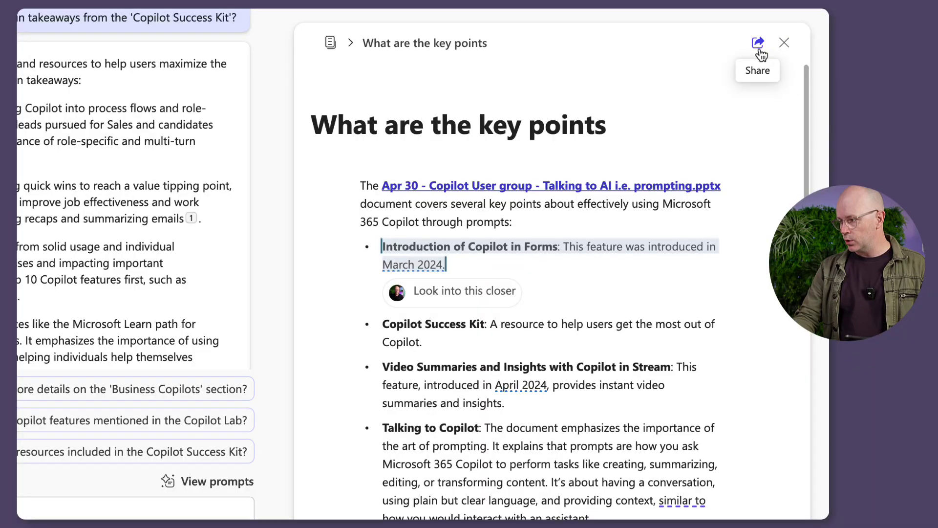
# Show the page's sharing choices, Page link and Copy component.
pyautogui.click(759, 47)
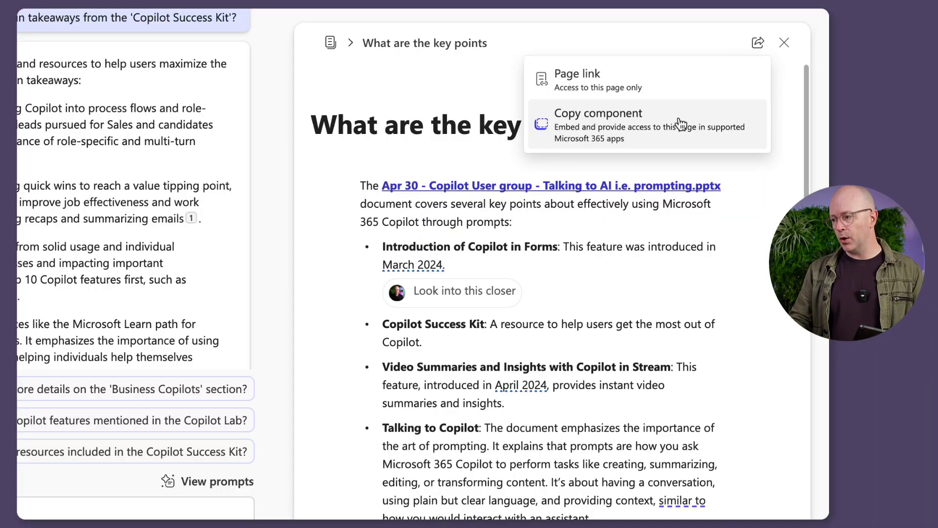
# Create an organization-editable component link for the page and copy it.
pyautogui.click(679, 125)
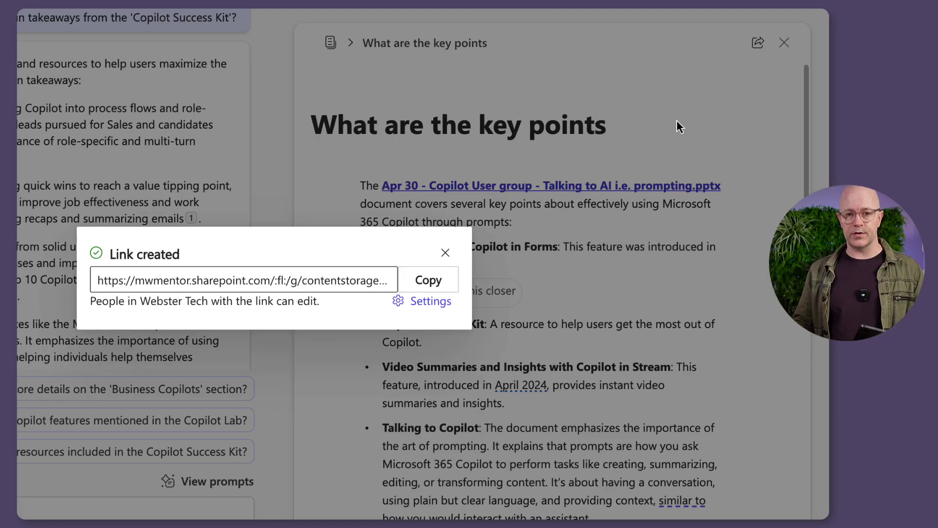
pyautogui.click(434, 280)
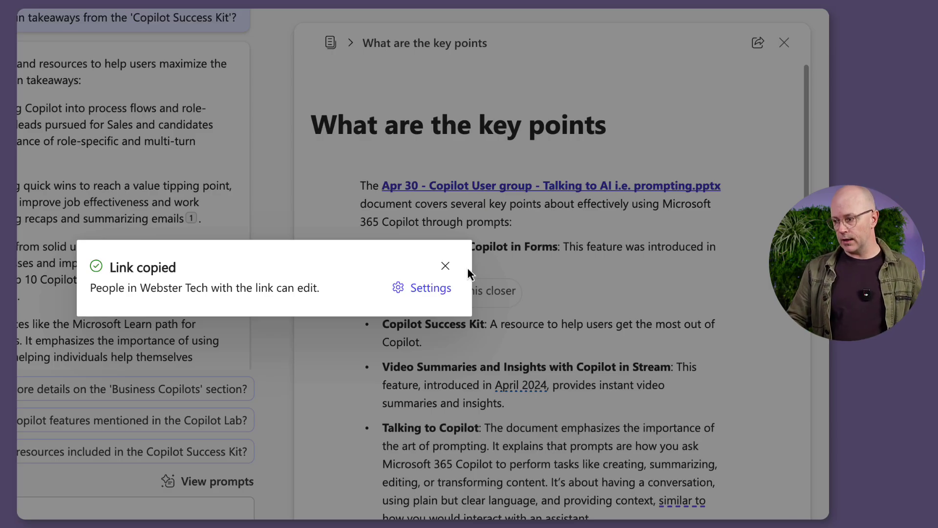
pyautogui.click(446, 266)
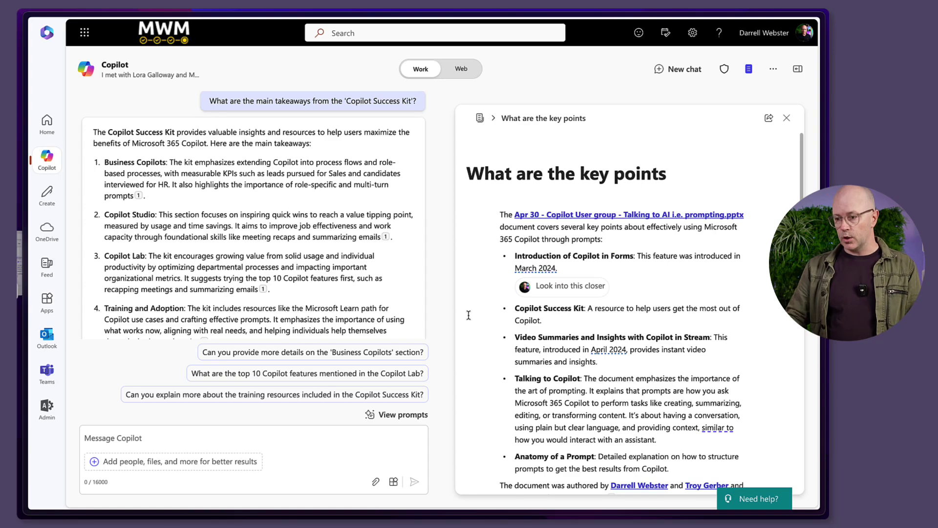
# Paste the copied page into the Teams one-to-one chat and send it as a Loop component.
pyautogui.click(54, 115)
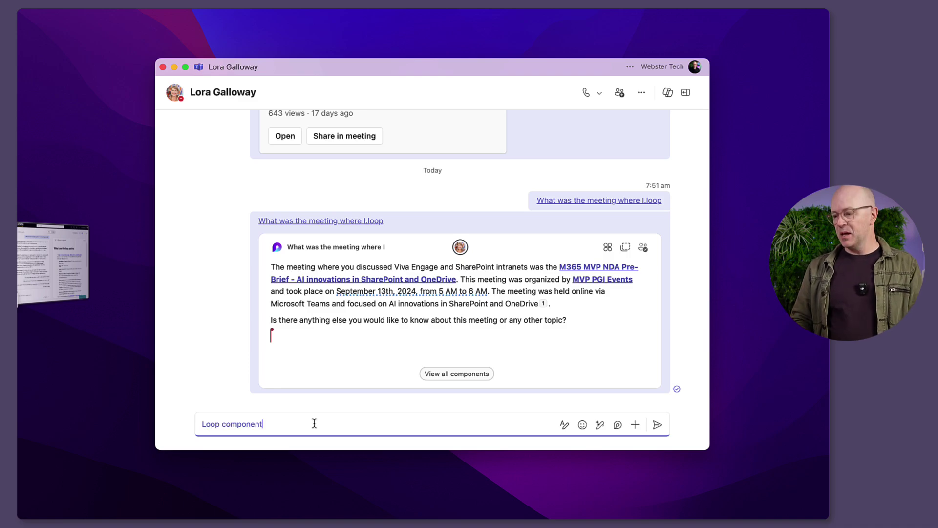
pyautogui.press('Return')
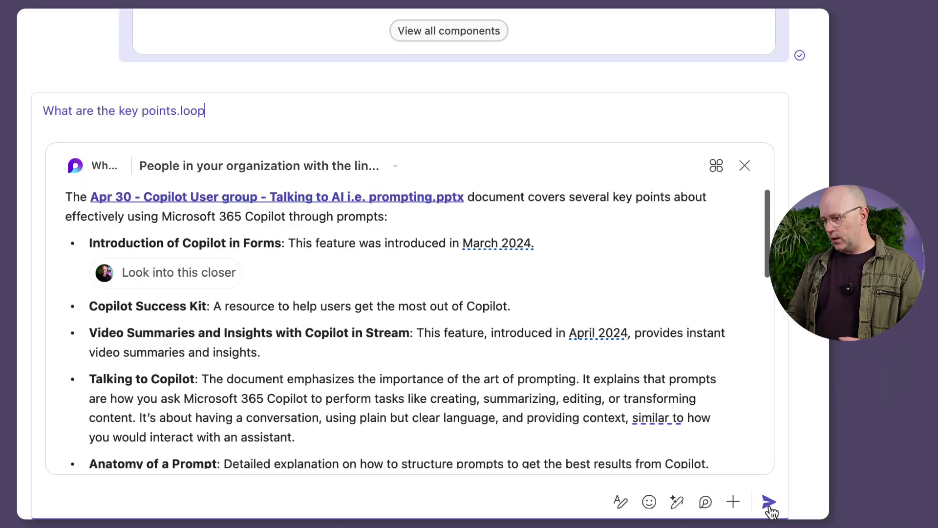
pyautogui.click(769, 503)
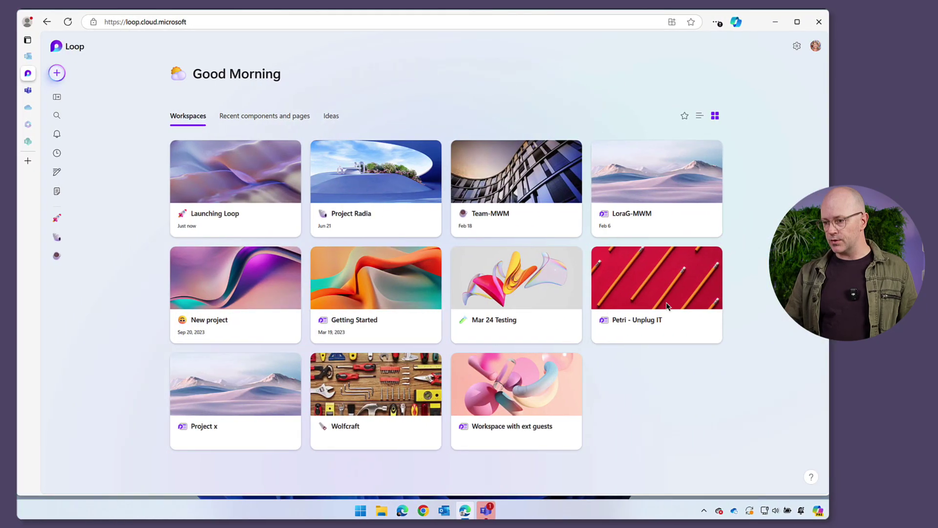
# In the maximized Teams chat, start editing the shared Loop component after the Success Kit bullet.
pyautogui.moveTo(489, 515)
pyautogui.click(501, 476)
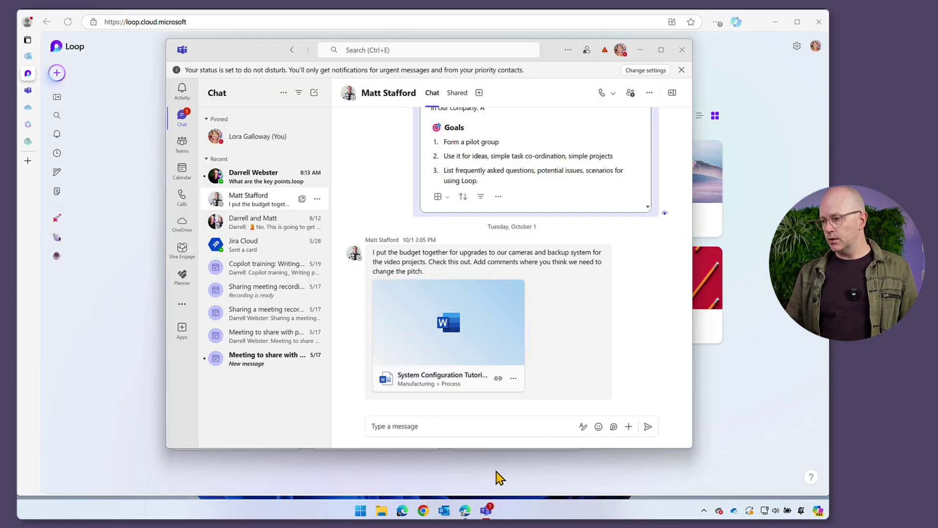
pyautogui.click(251, 186)
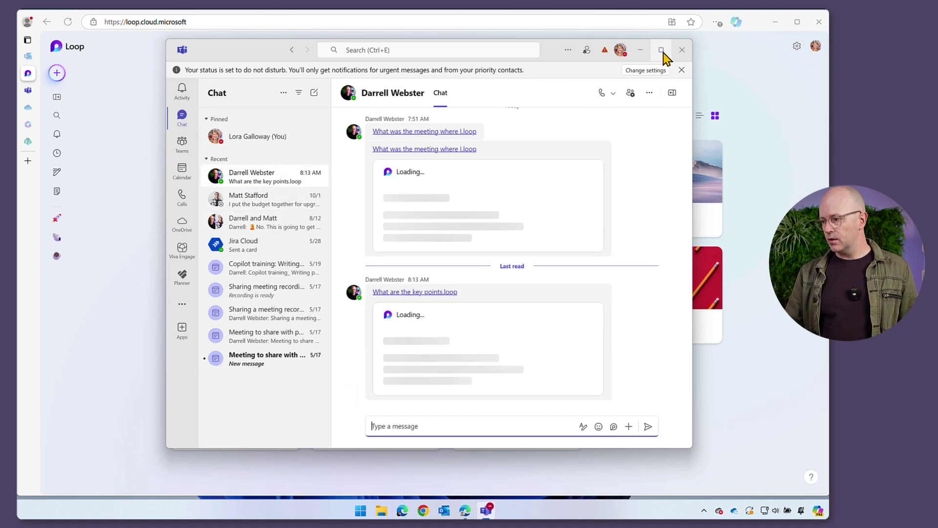
pyautogui.click(661, 51)
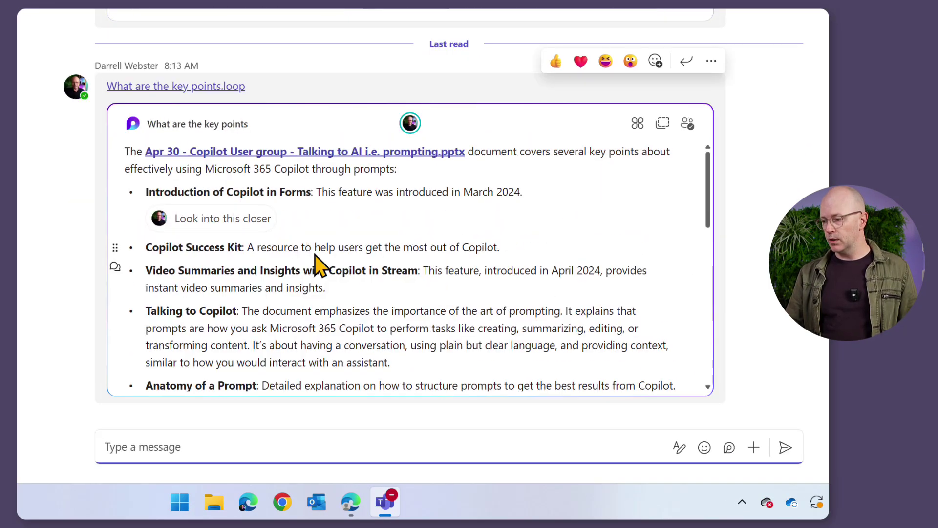
pyautogui.click(501, 245)
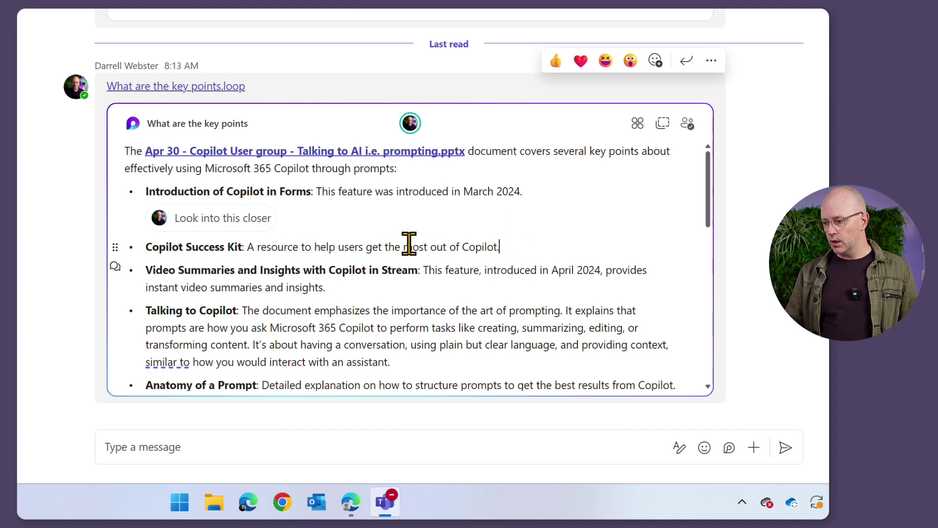
pyautogui.click(501, 243)
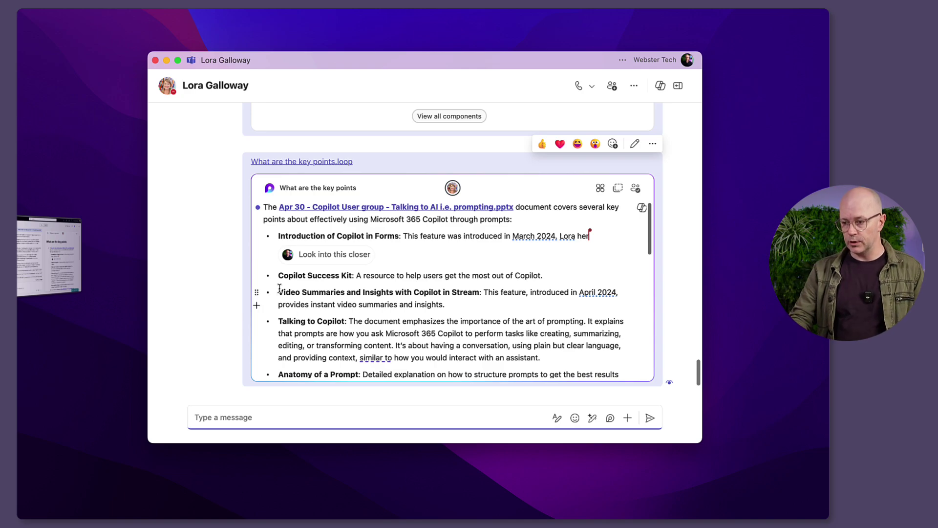
# Return to the Copilot browser window to see the synced text after March 2024.
pyautogui.click(35, 258)
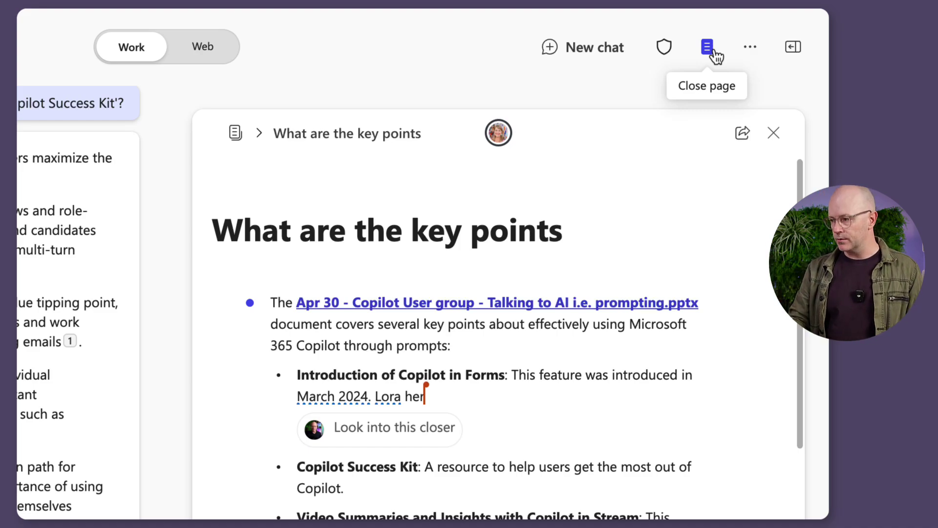
# Toggle the key-points page closed and reopened, then display the past Copilot chats list.
pyautogui.click(708, 47)
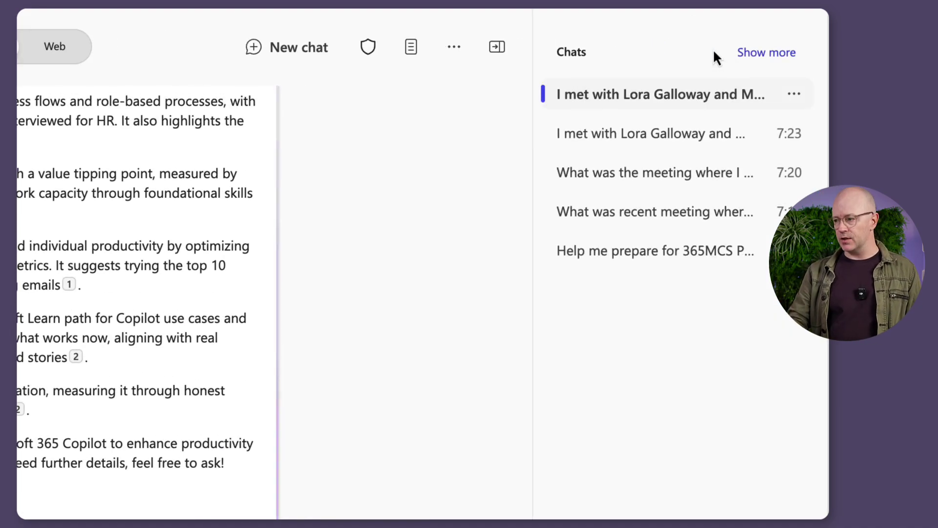
pyautogui.click(499, 50)
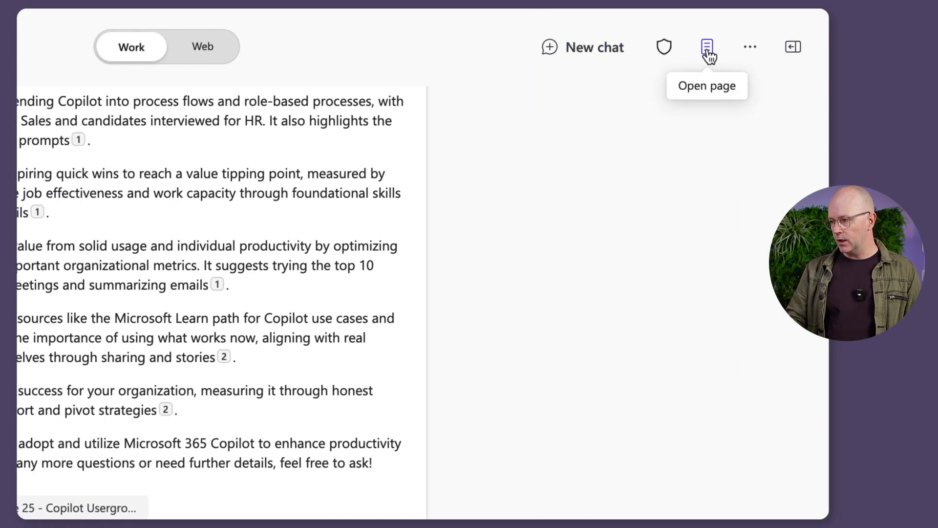
pyautogui.click(708, 47)
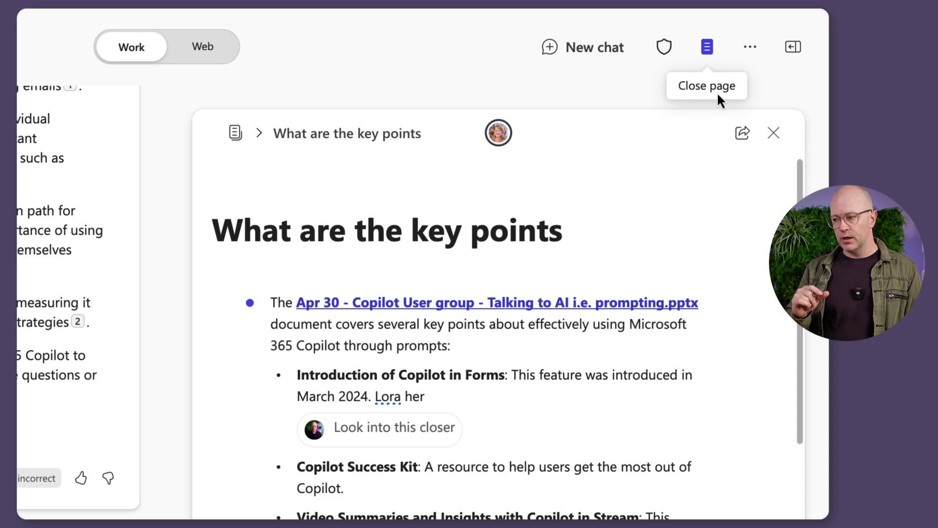
pyautogui.click(790, 50)
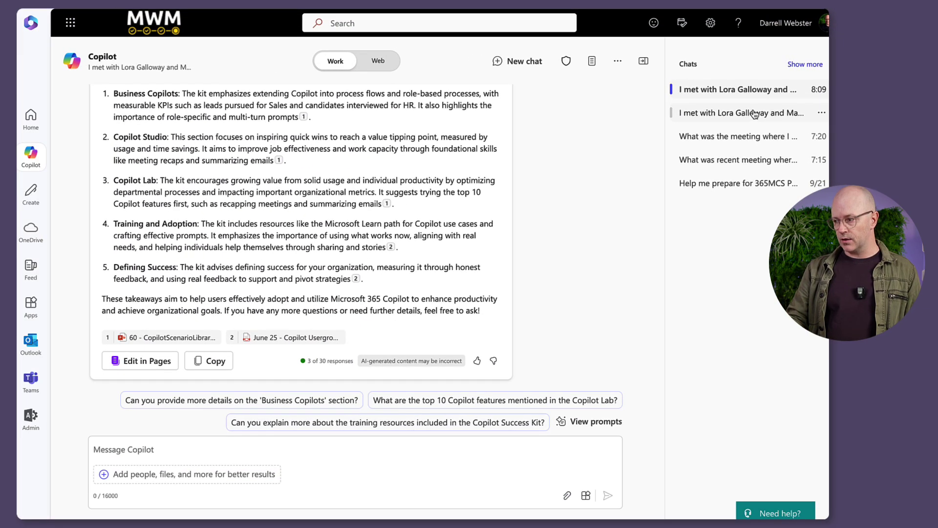
# Open and scroll through the earlier presentation key-points conversation.
pyautogui.click(755, 113)
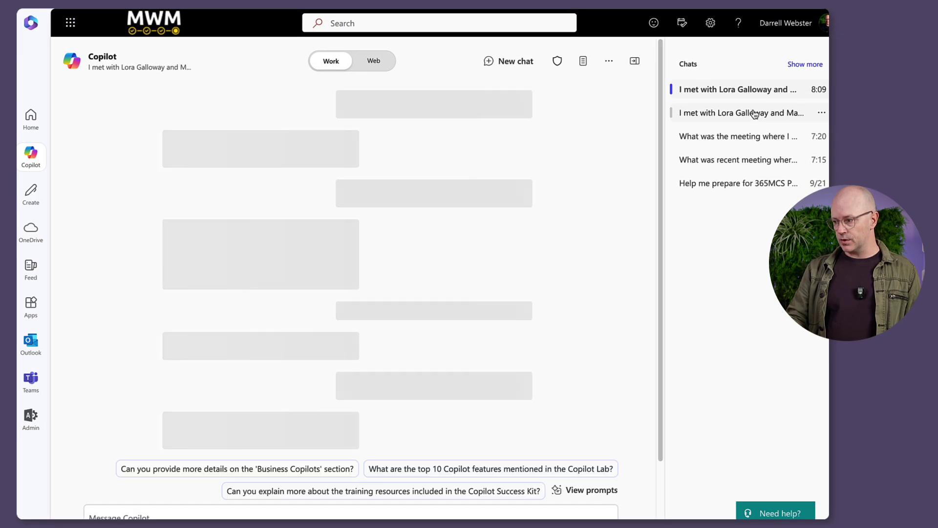
pyautogui.scroll(6, 609, 217)
pyautogui.scroll(2, 611, 222)
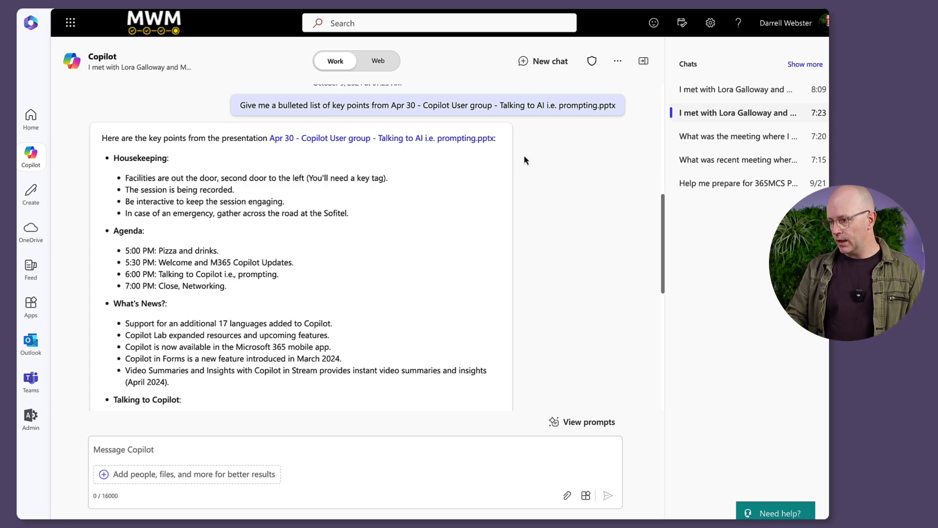
pyautogui.scroll(-8, 593, 271)
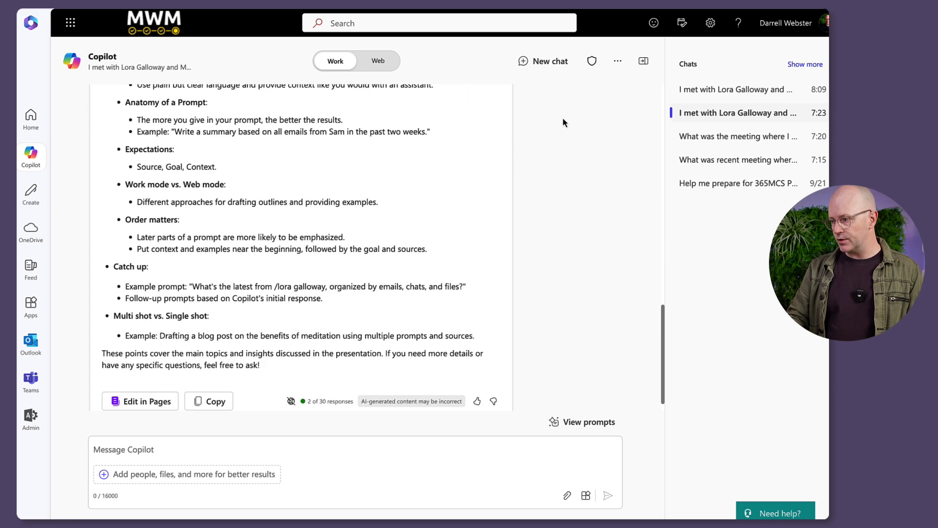
# Go back to the Copilot Success Kit conversation and hide the chats list.
pyautogui.click(755, 92)
pyautogui.scroll(5, 576, 195)
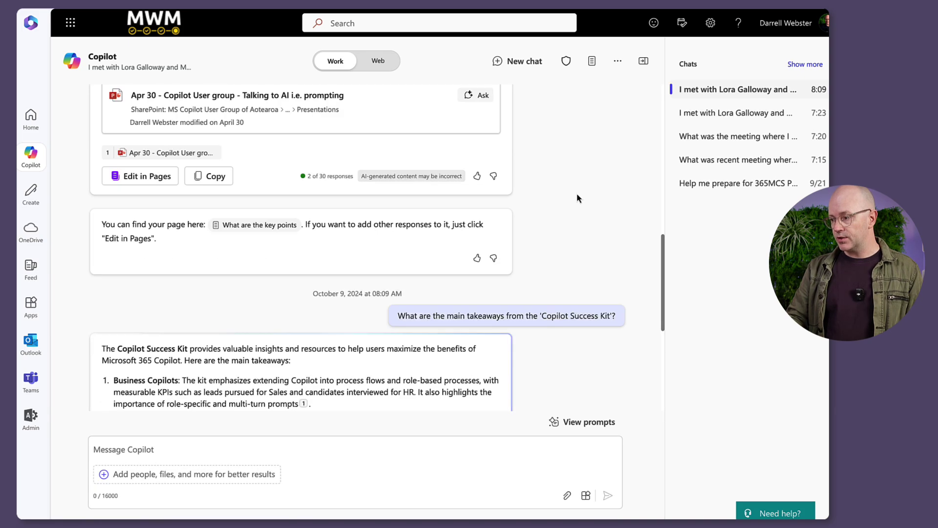
pyautogui.scroll(-2, 577, 196)
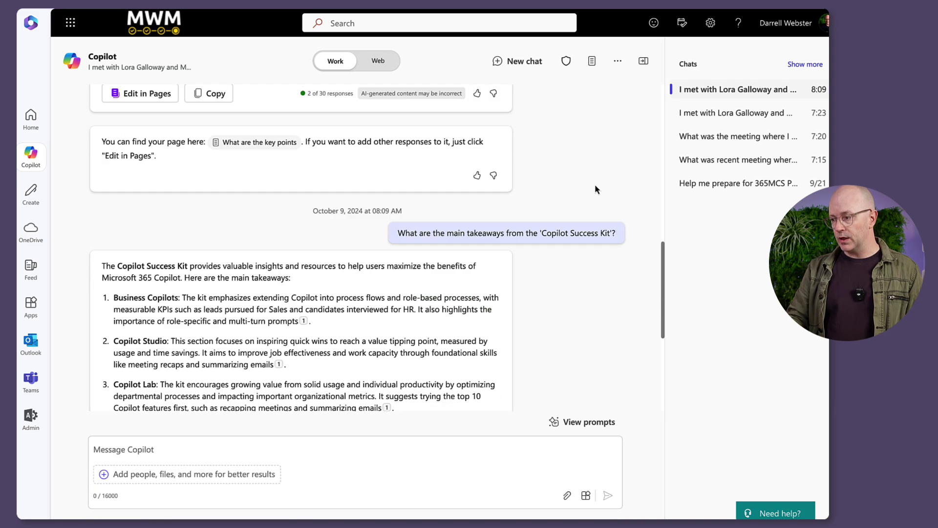
pyautogui.click(645, 62)
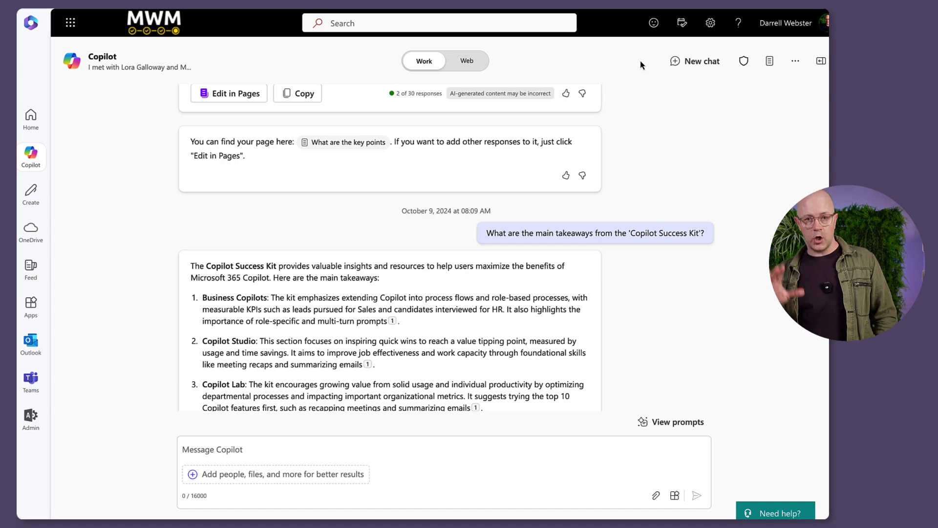
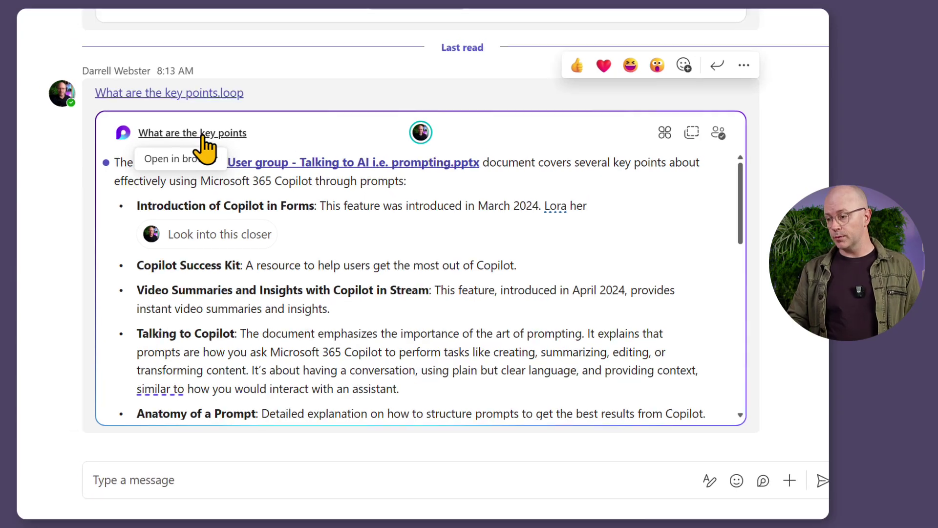
# Open the 'What are the key points' card as a full Loop page in the browser and dismiss the welcome tour.
pyautogui.click(192, 126)
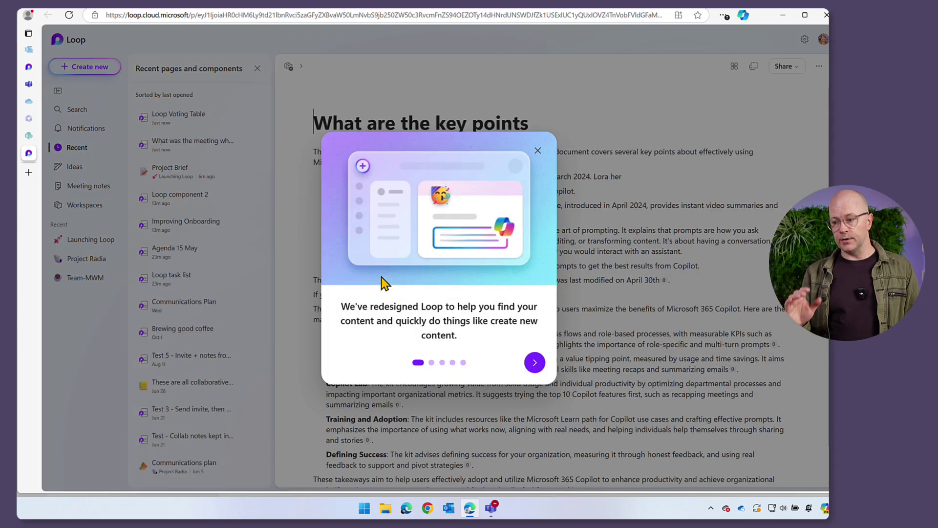
pyautogui.click(537, 149)
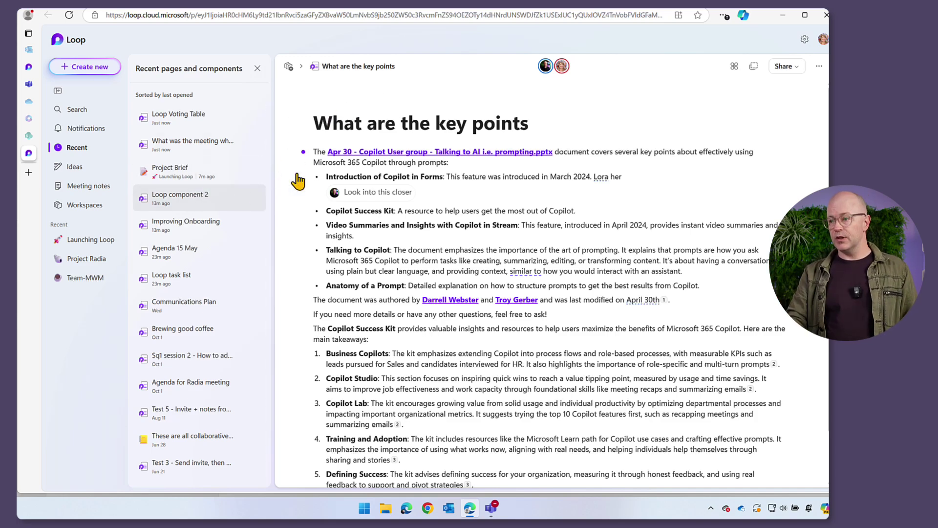
# Add the page to the Project Radia workspace, dismiss the What's new notice, and open it there.
pyautogui.click(289, 67)
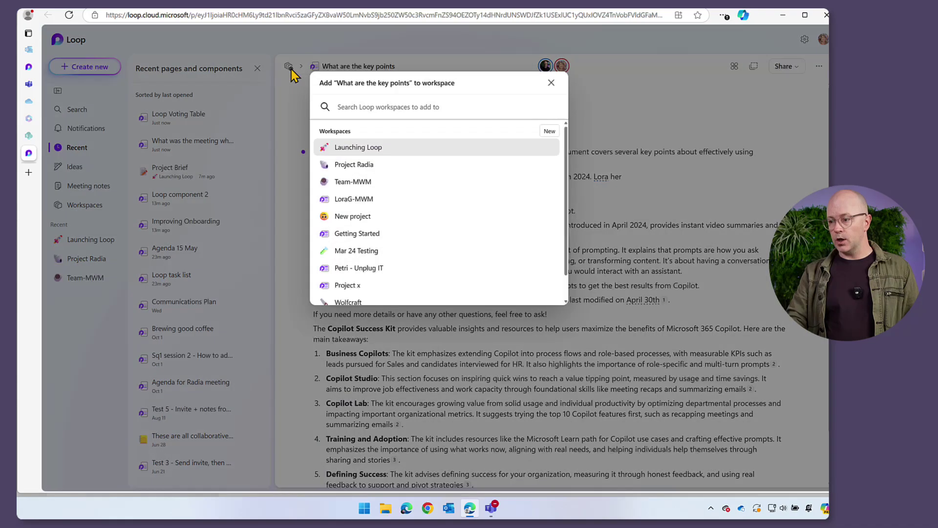
pyautogui.click(370, 168)
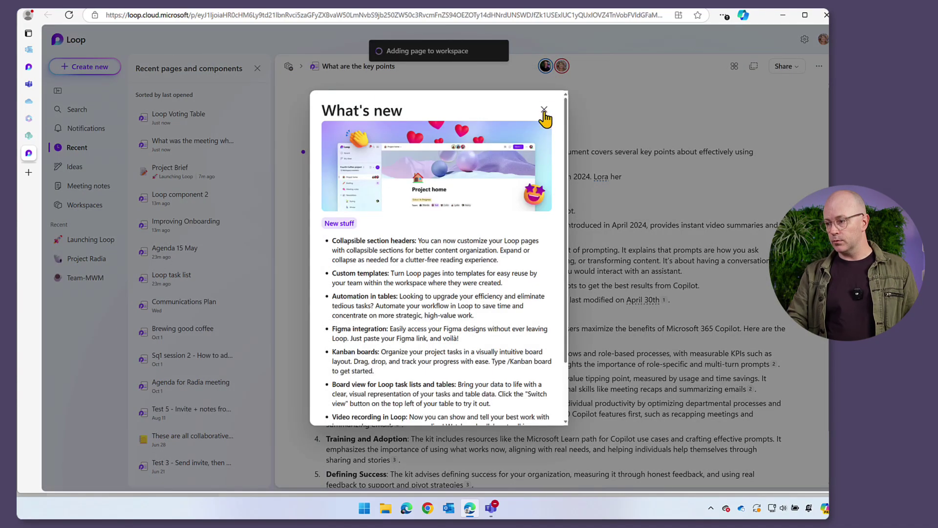
pyautogui.click(544, 110)
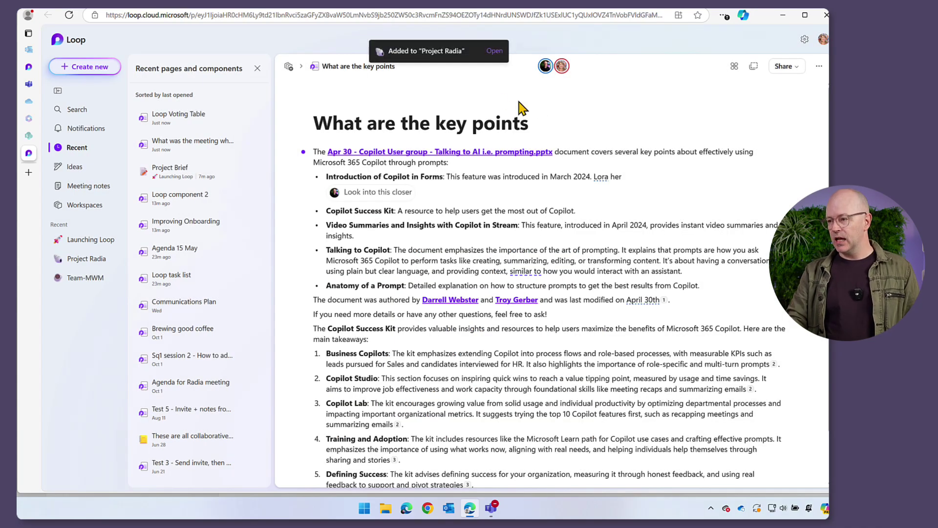
pyautogui.click(494, 51)
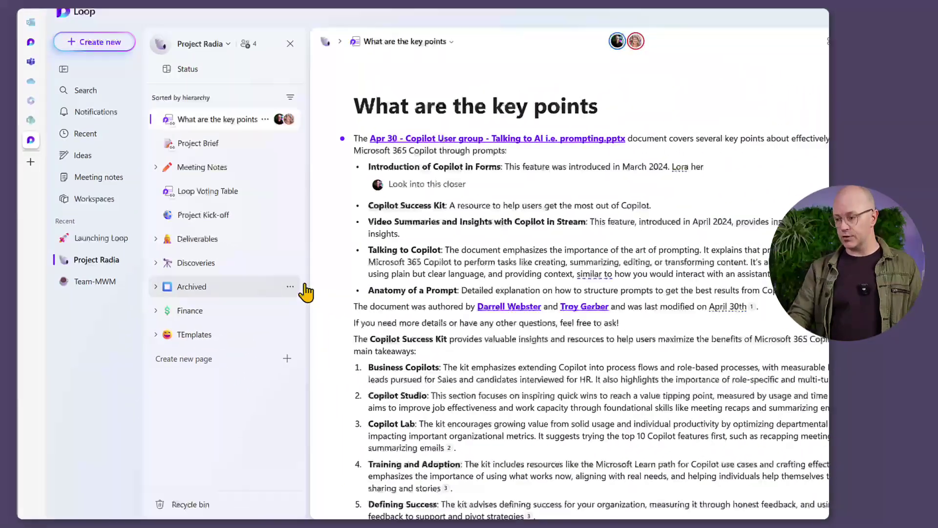
# Scroll through the 'What are the key points' page to review its content.
pyautogui.scroll(-3, 638, 260)
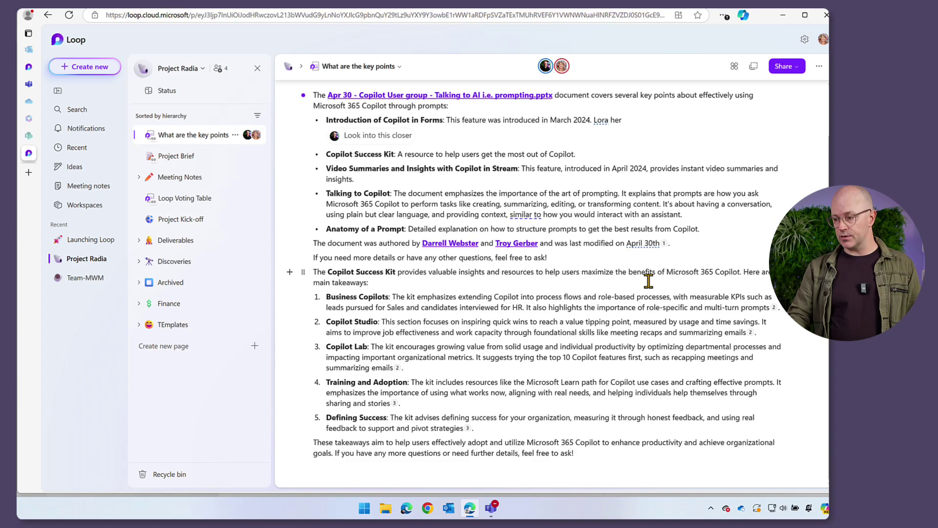
pyautogui.scroll(2, 650, 272)
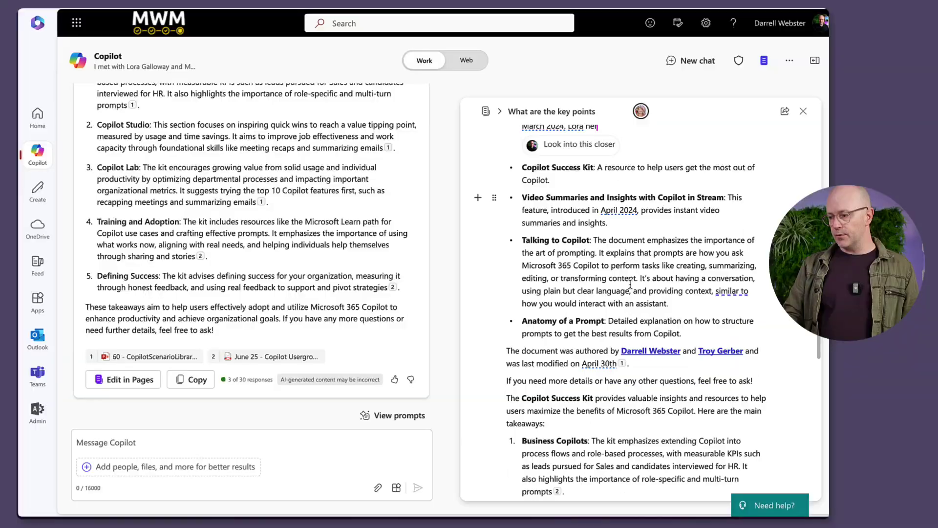
pyautogui.scroll(-5, 630, 285)
pyautogui.scroll(10, 640, 283)
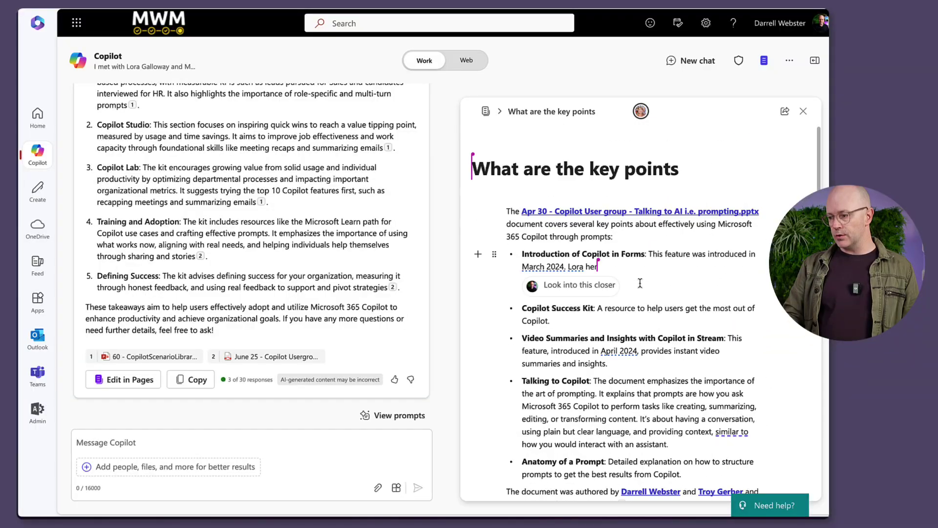
# Insert a Task list template with /task on a new line above the summary.
pyautogui.click(539, 201)
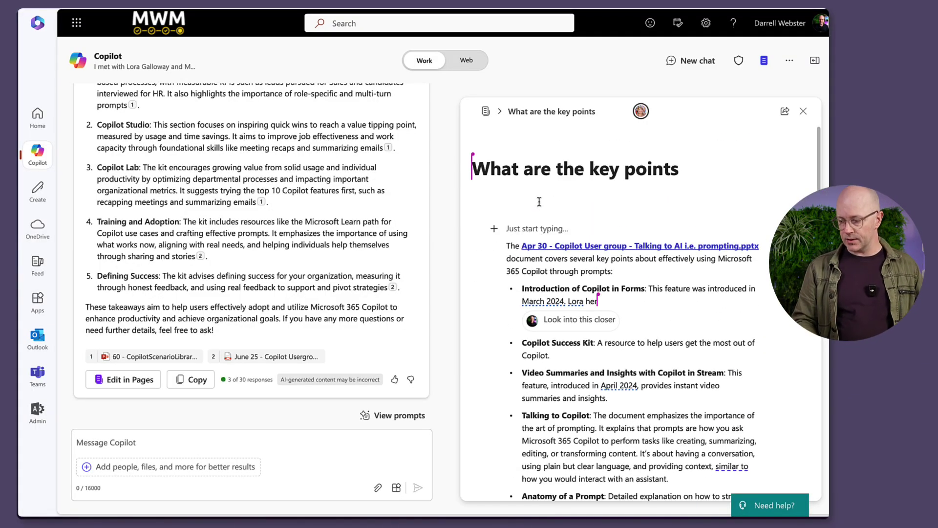
pyautogui.write('/tas')
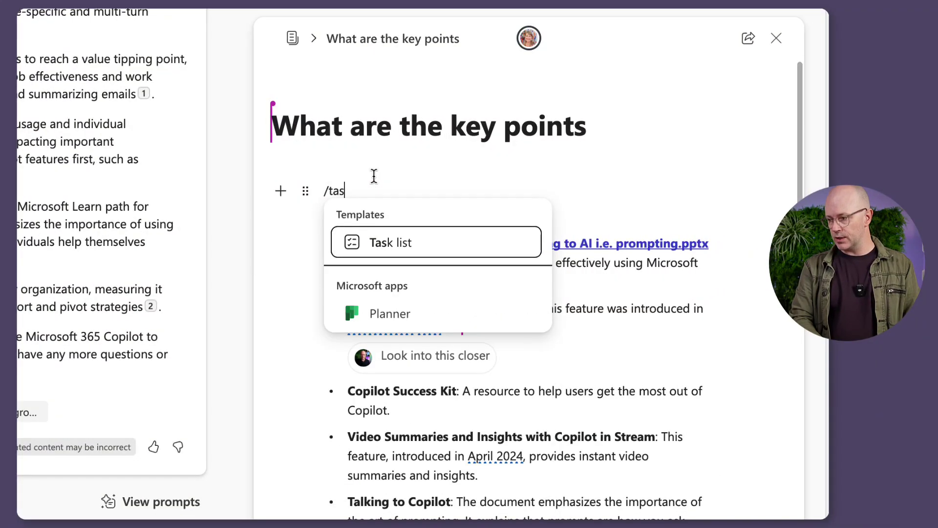
pyautogui.press('Return')
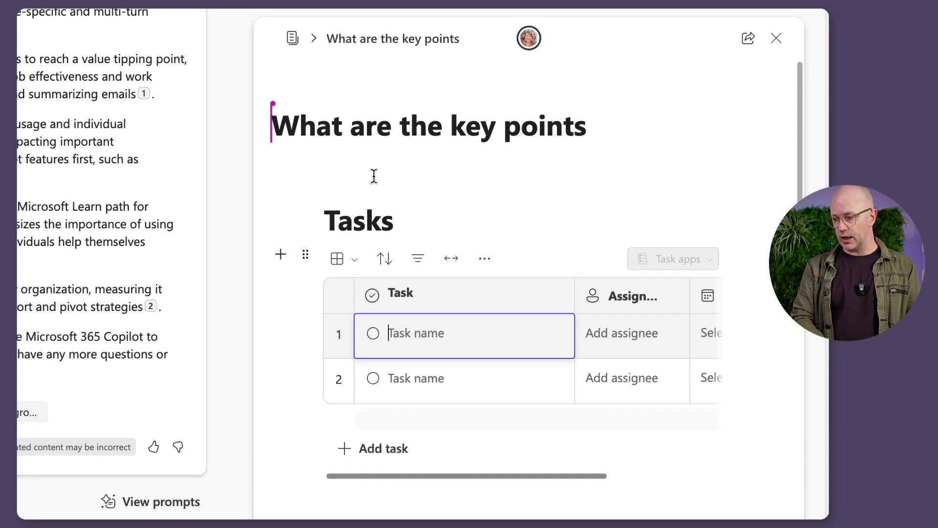
# Add the task 'Research new prompts for Copilot' and @-mention the teammate as its assignee.
pyautogui.write('Resea')
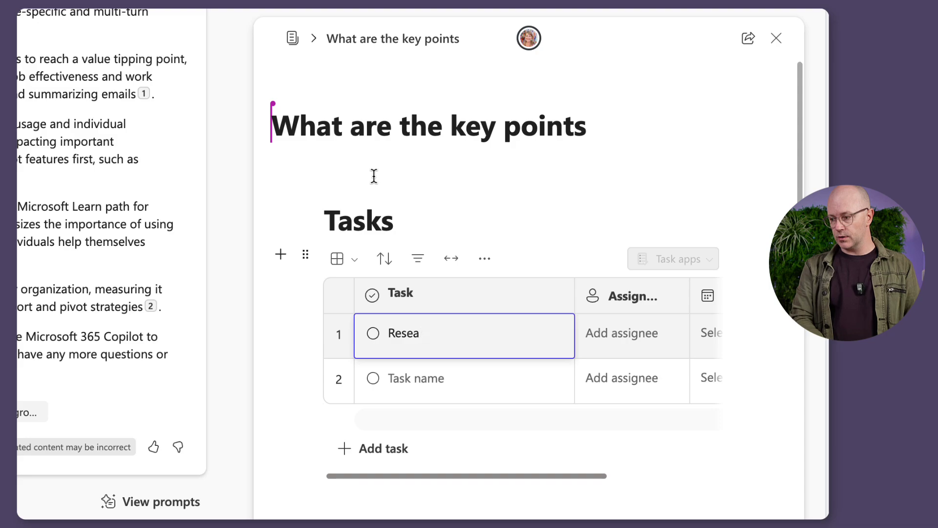
pyautogui.write('rch new prompts for Copi')
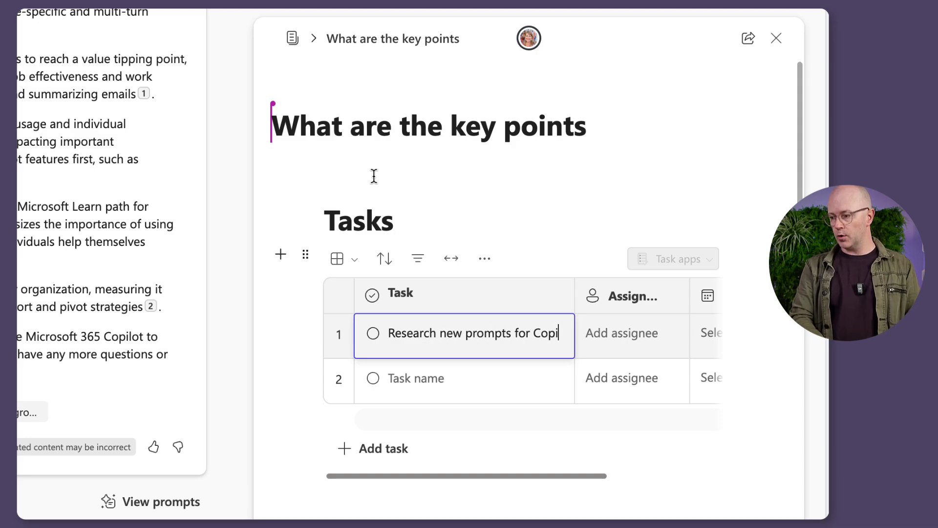
pyautogui.write('lot')
pyautogui.press('Tab')
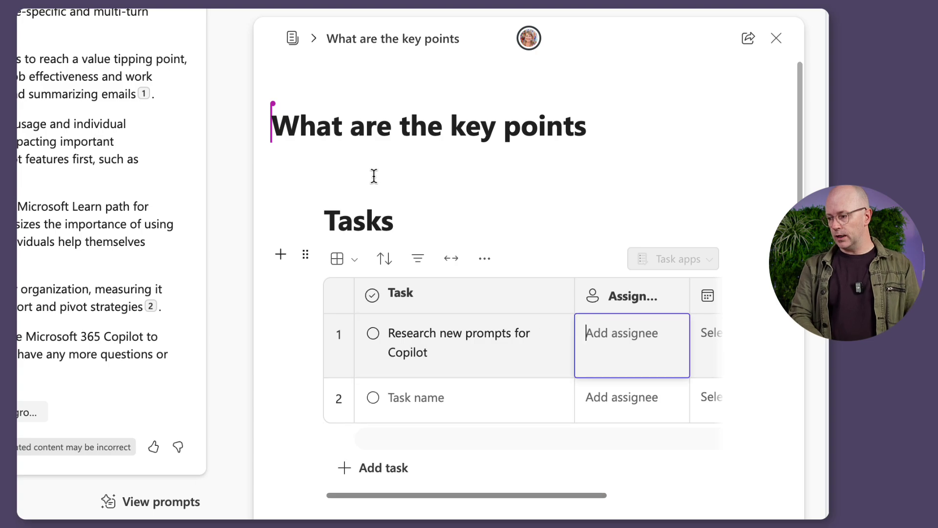
pyautogui.write('@lora')
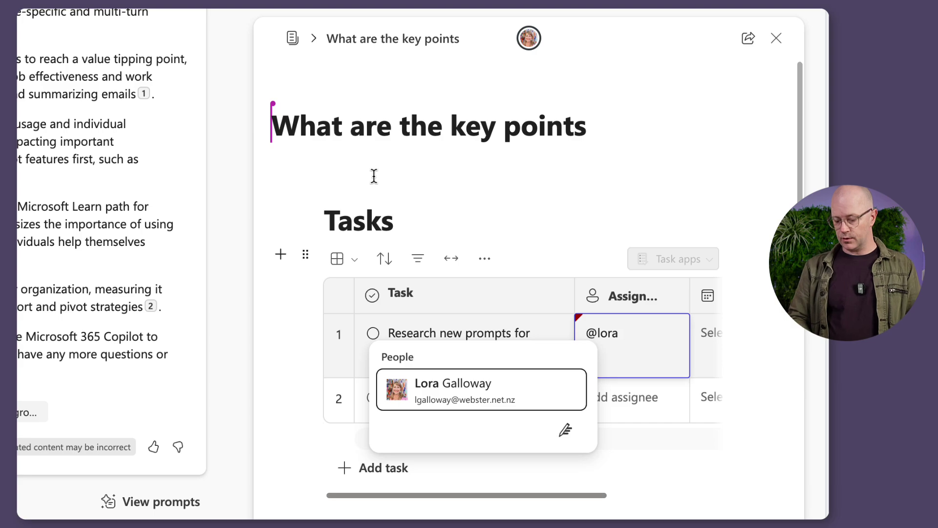
pyautogui.press('Return')
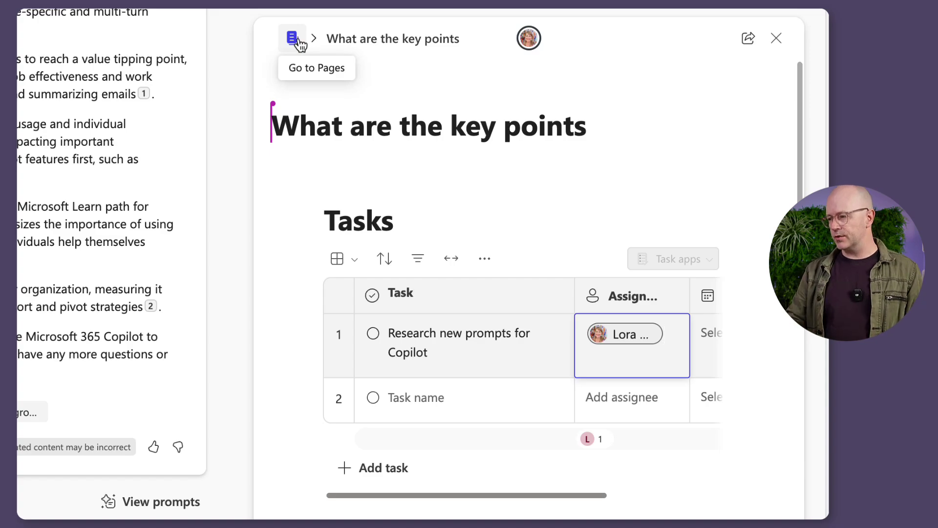
# Leave the page via Go to Pages and scroll the home page down to Quick access.
pyautogui.click(299, 44)
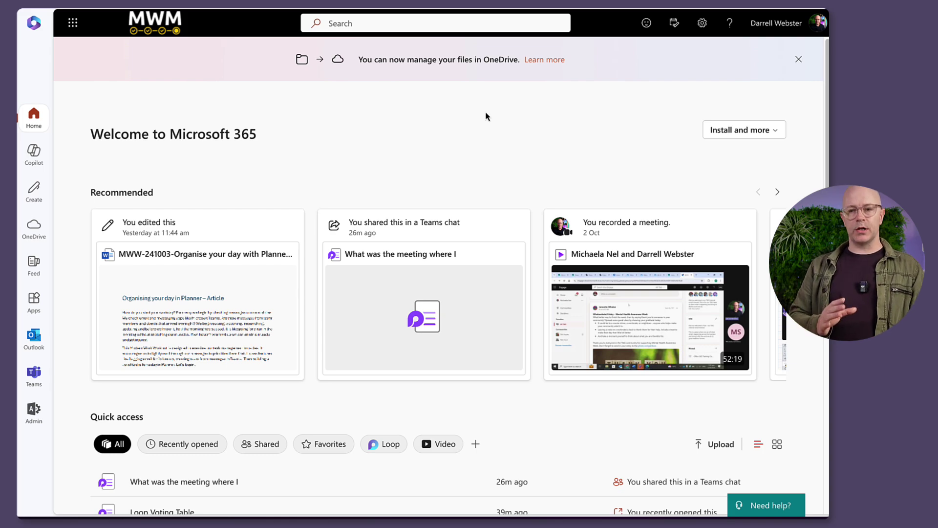
pyautogui.scroll(-4, 491, 184)
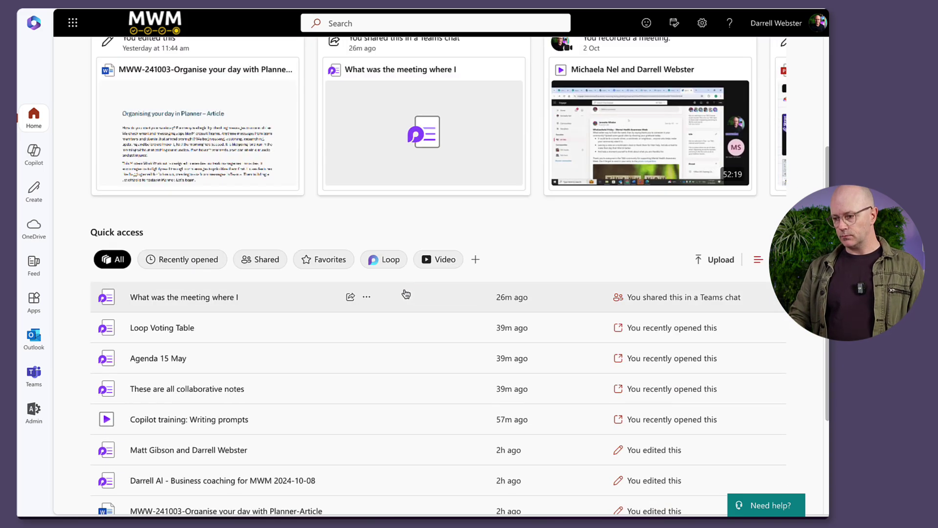